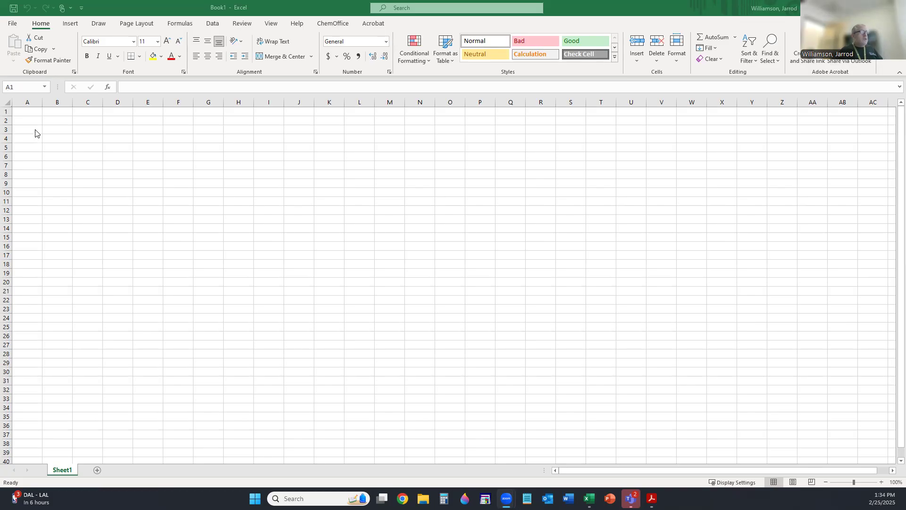
- Enter 'Concentration Fe(CN)3- (M)' in A3 and 'Absorption (arb)' in B3, widening both columns to fit
click(35, 129)
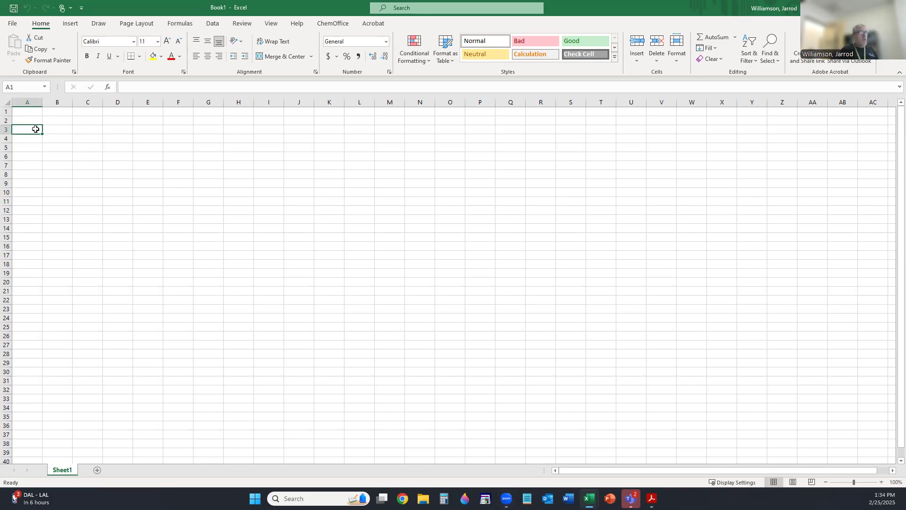
key(alt+Tab)
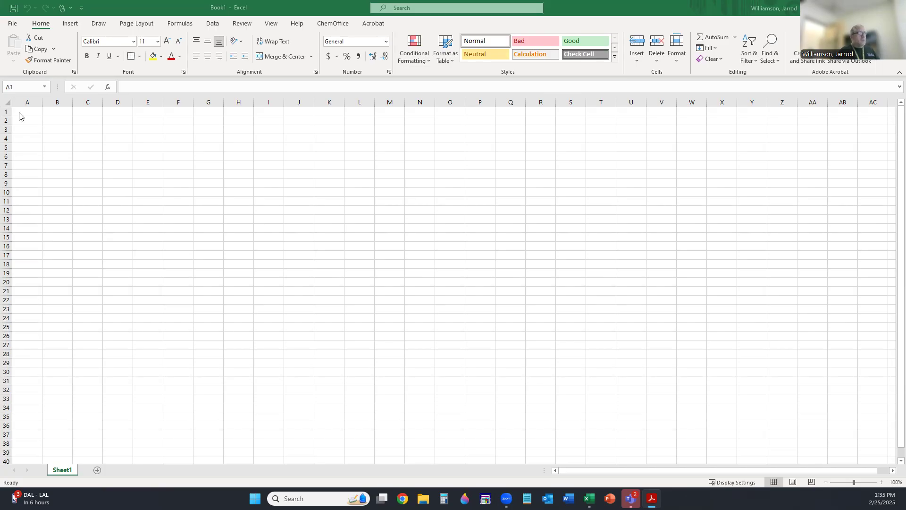
click(25, 131)
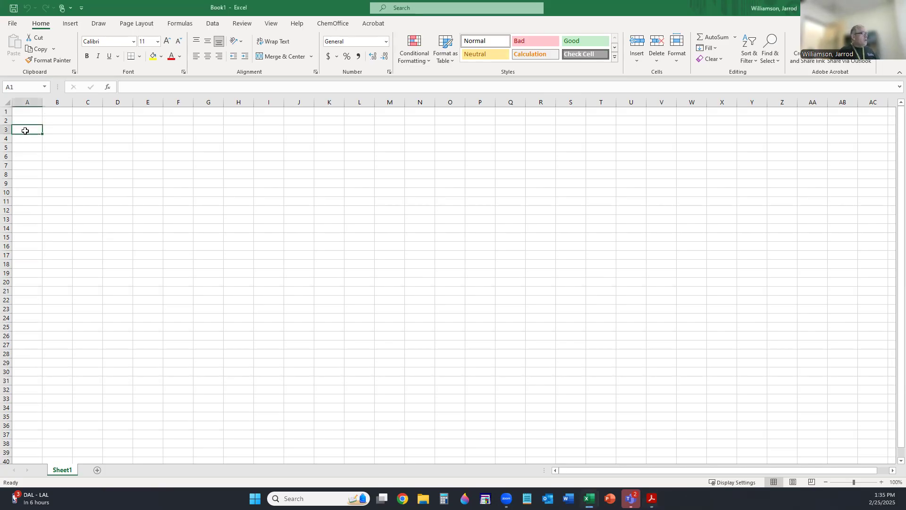
text(C)
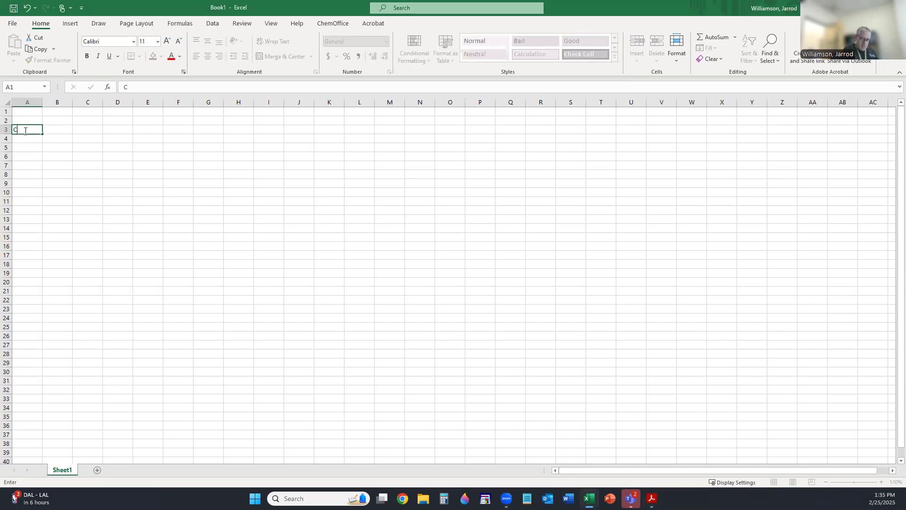
text(oncentration)
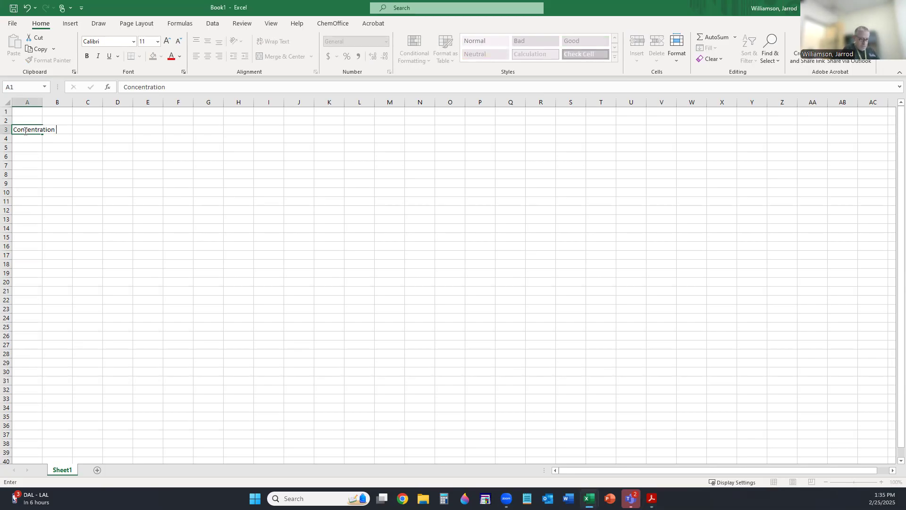
text( Fe(CN))
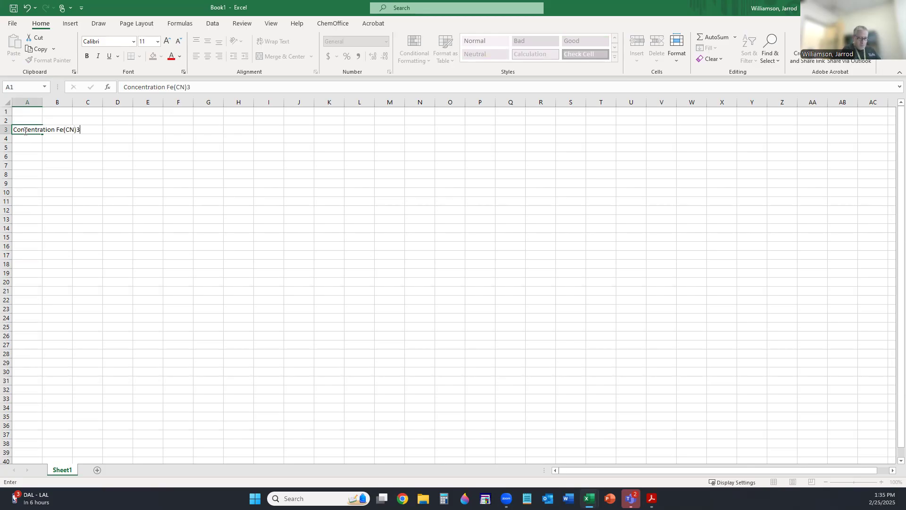
text(3- (M))
click(58, 105)
drag(61, 106, 102, 105)
click(28, 115)
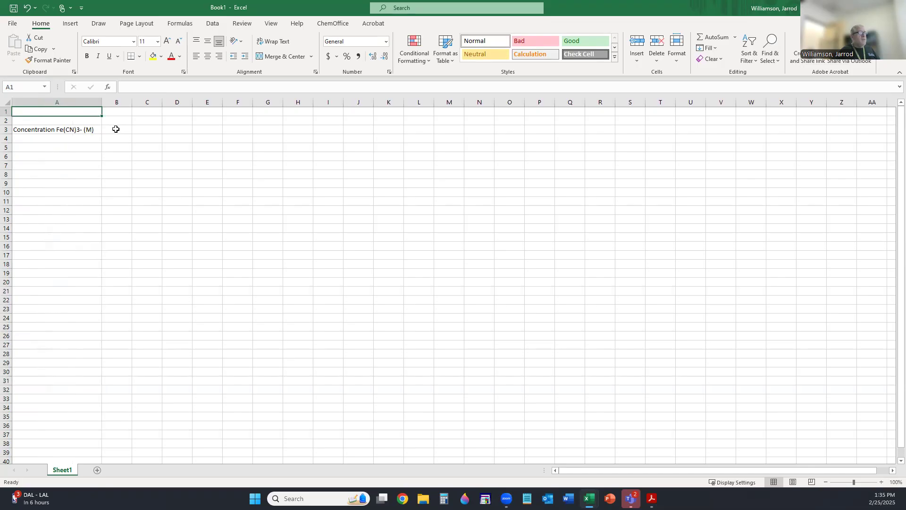
click(115, 129)
text(A)
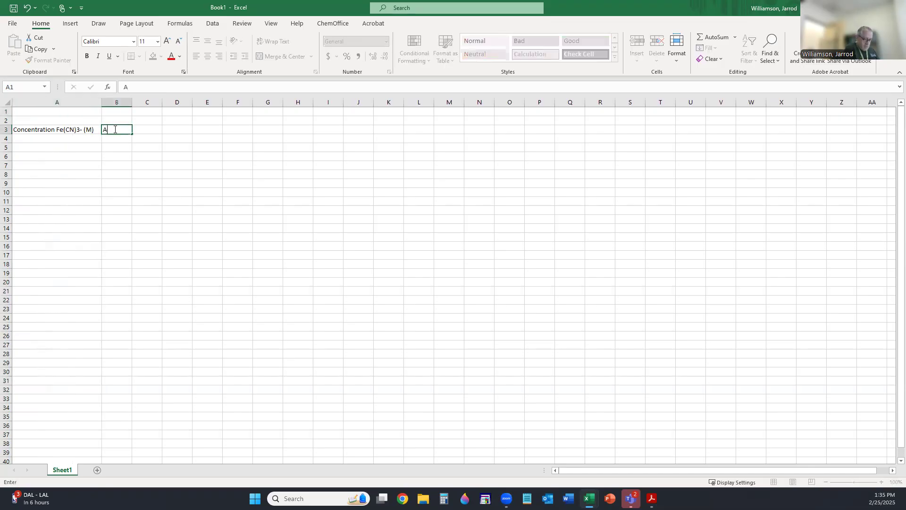
text(bsorption (arb))
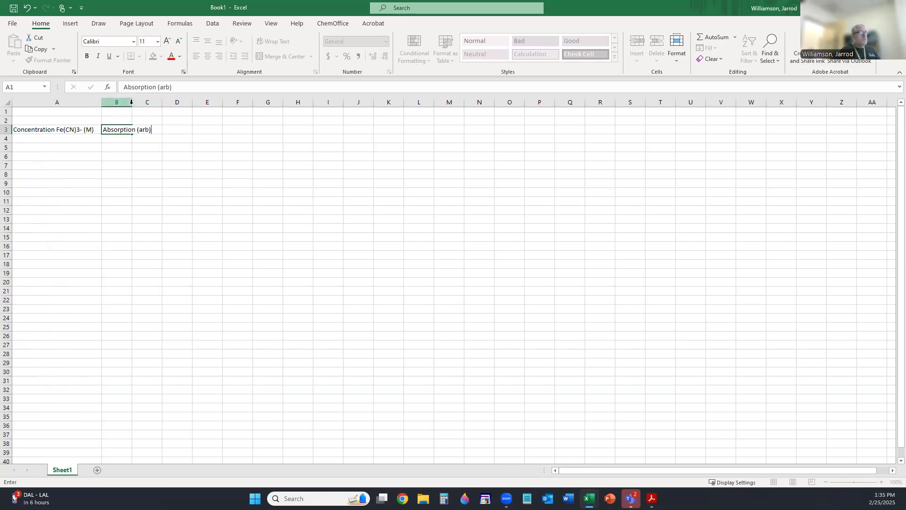
click(129, 102)
click(126, 119)
drag(132, 103, 160, 104)
- Centre columns A and B and make the two row-3 headings bold
drag(70, 102, 121, 101)
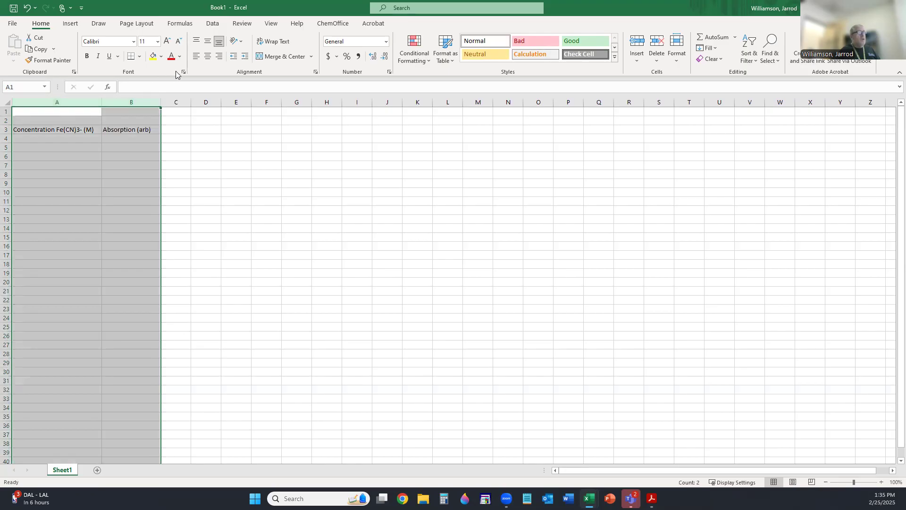
click(208, 57)
drag(69, 131, 115, 128)
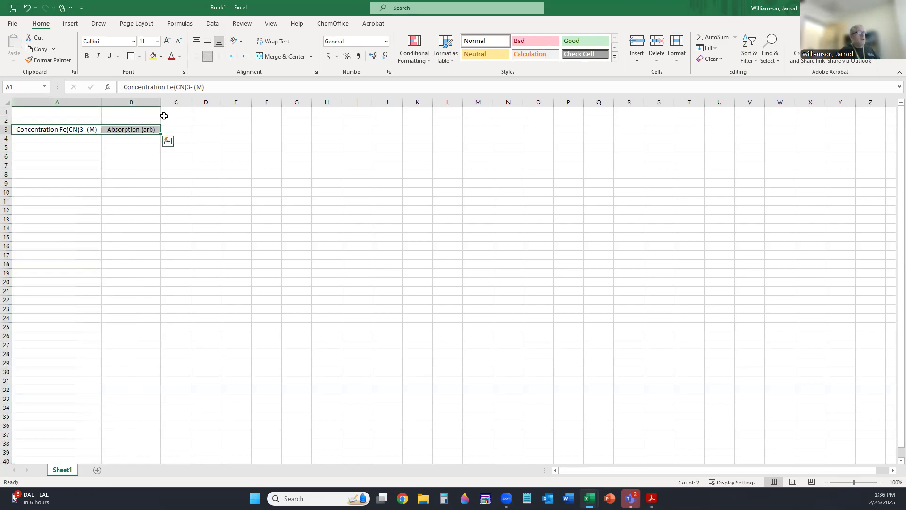
click(87, 57)
click(64, 139)
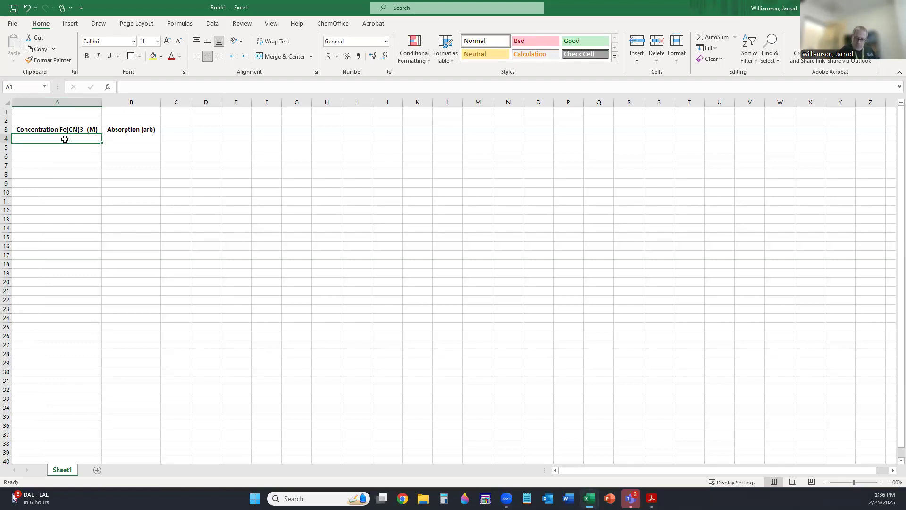
- Enter concentrations 0, 0.1, 0.2 … 1 down A4:A14
text(0)
key(Return)
text(0.1)
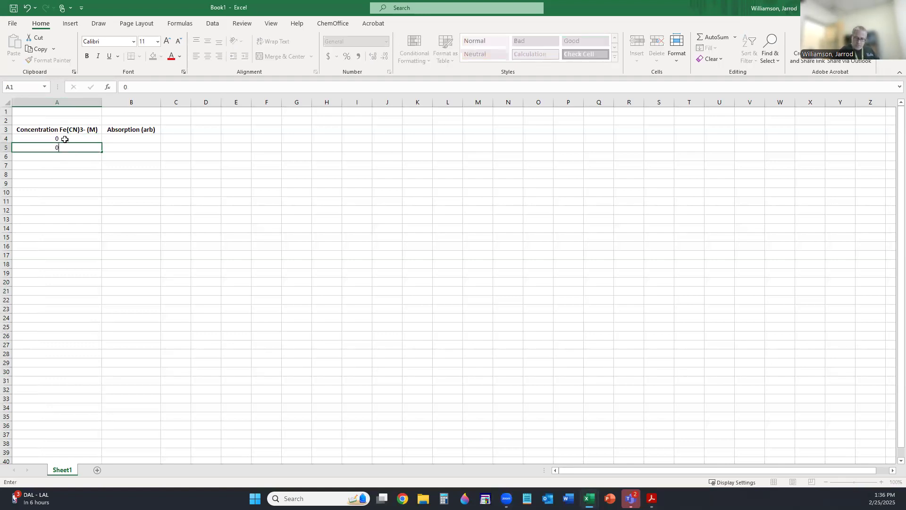
key(Return)
text(0.2)
key(Return)
text(0.3)
key(Return)
text(0.40)
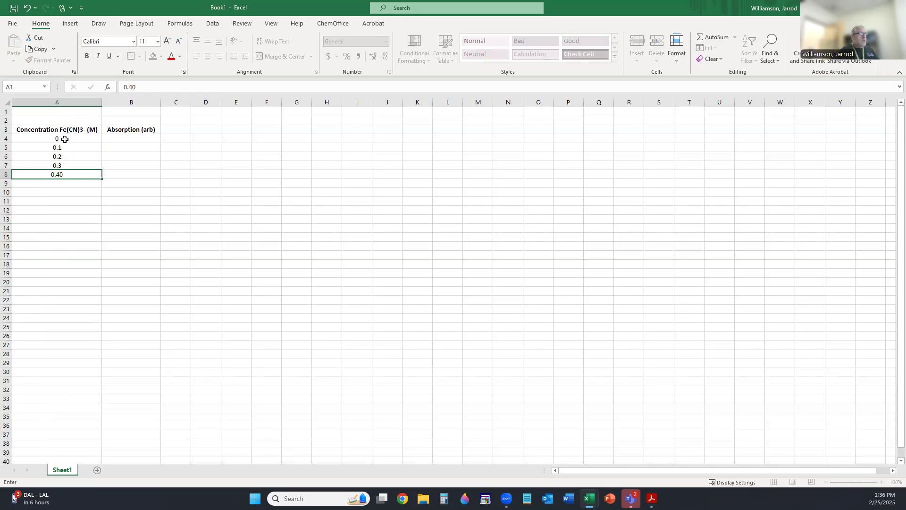
key(Return)
text(0.5)
key(Return)
text(0.6)
key(Return)
text(0.70)
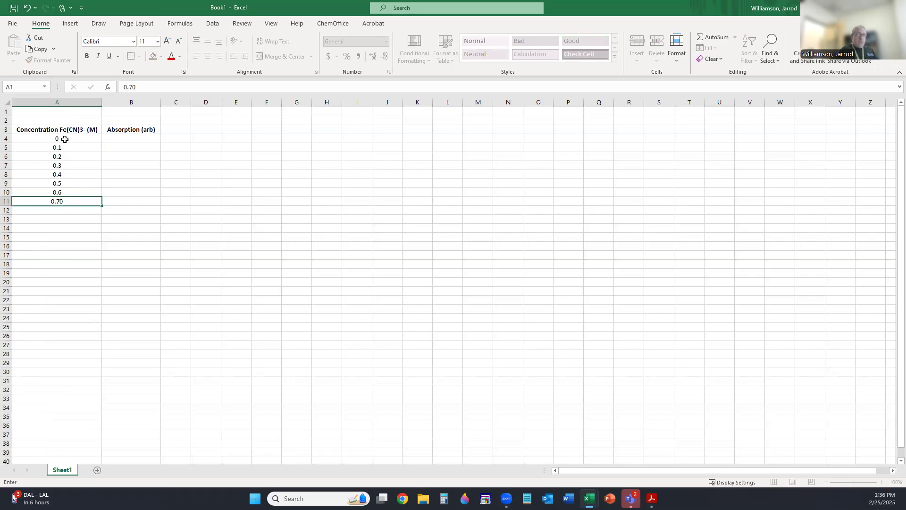
key(Return)
text(0.8)
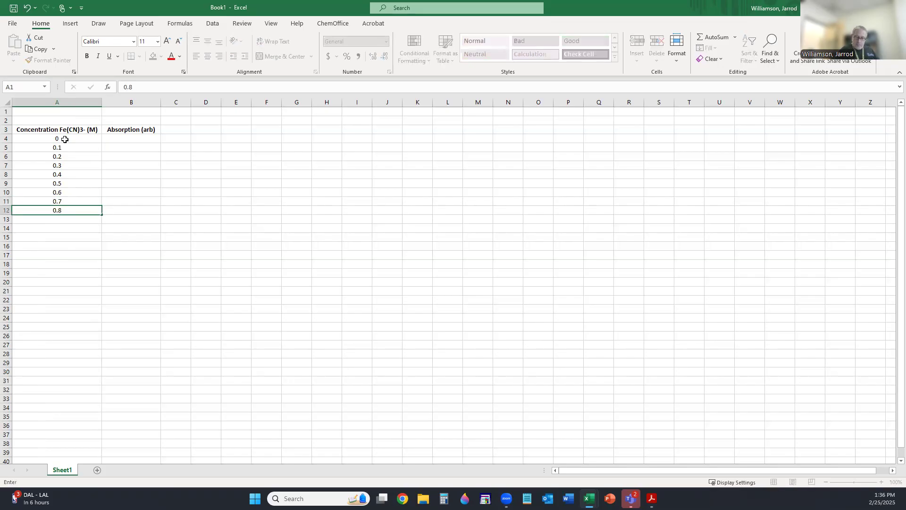
key(Return)
text(0.9)
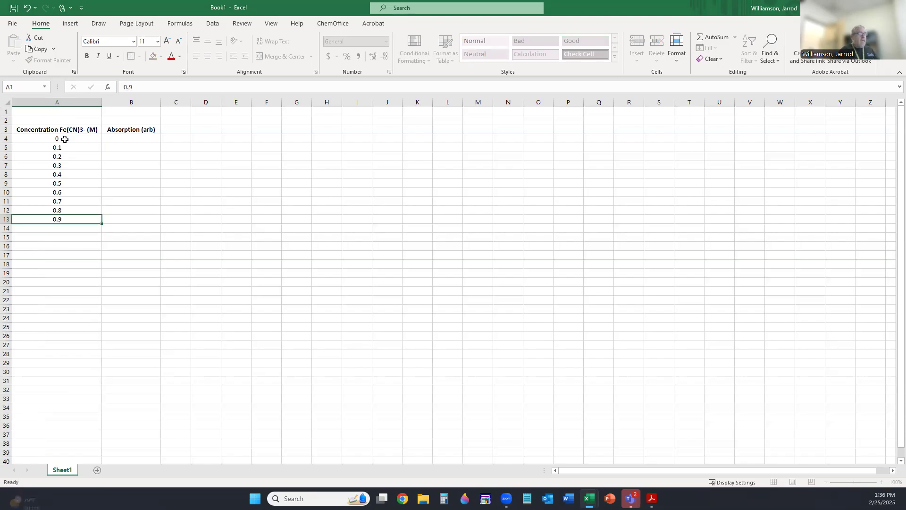
key(Return)
text(1)
key(Return)
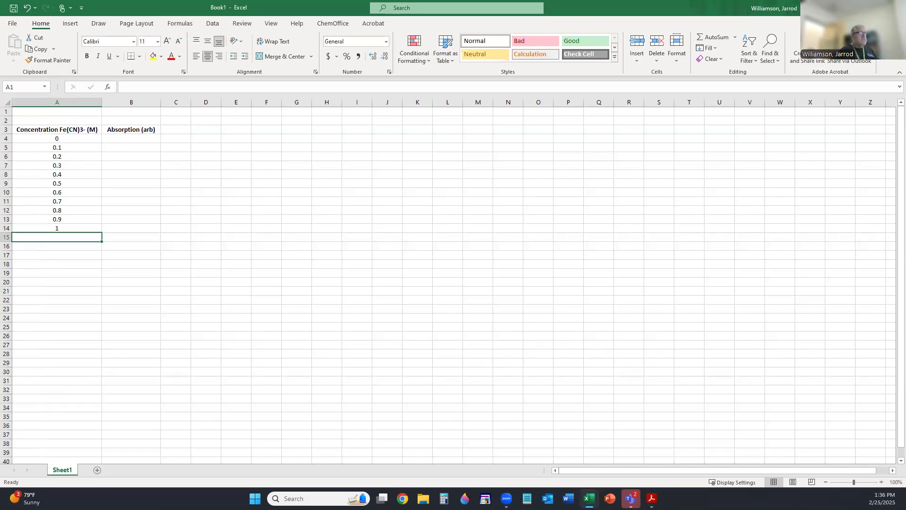
- Show the concentrations in A4:A14 to two decimal places
drag(57, 140, 70, 224)
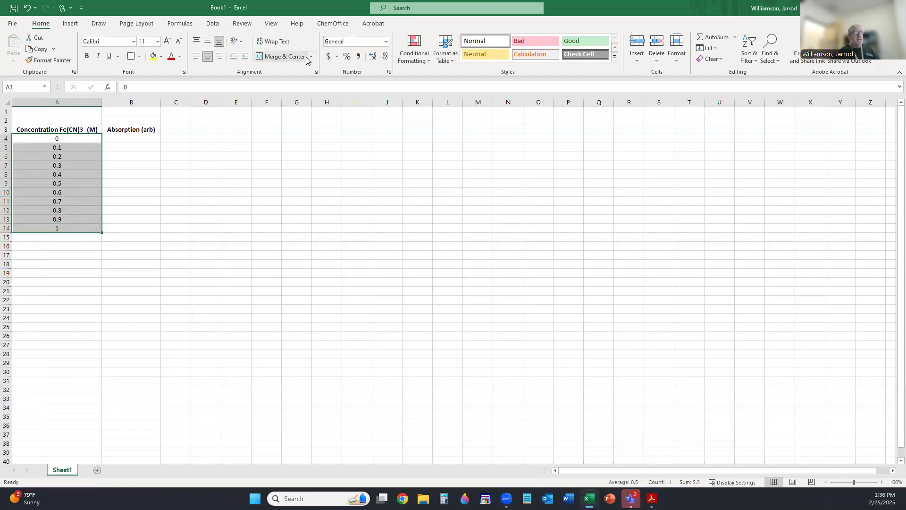
click(373, 59)
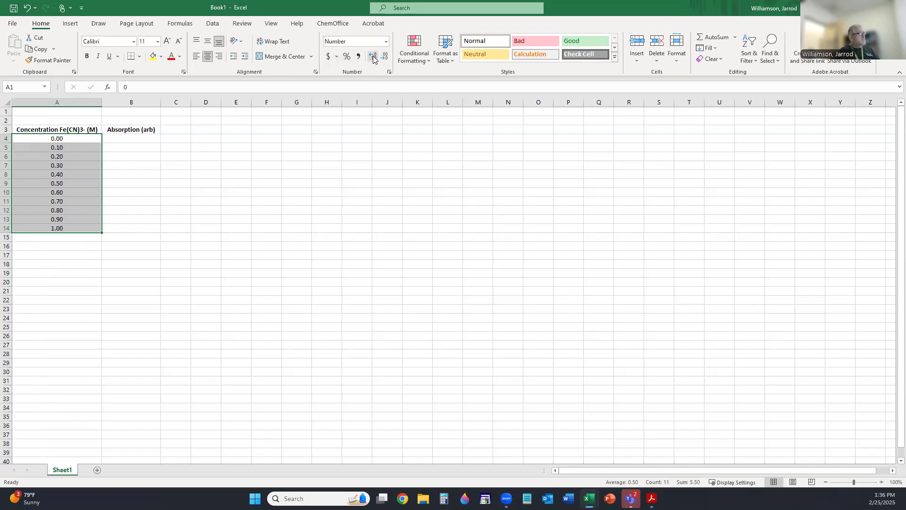
click(125, 139)
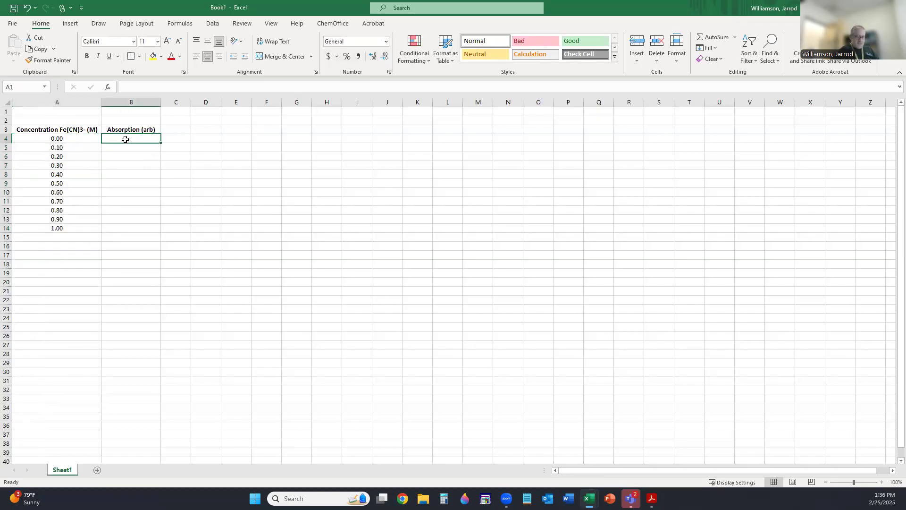
- Enter absorptions 0, 0.057, 0.228, 0.252 and 0.411 from B4, correcting the mistyped B5 entry
text(0)
key(Return)
text(0)
key(Return)
text(0.)
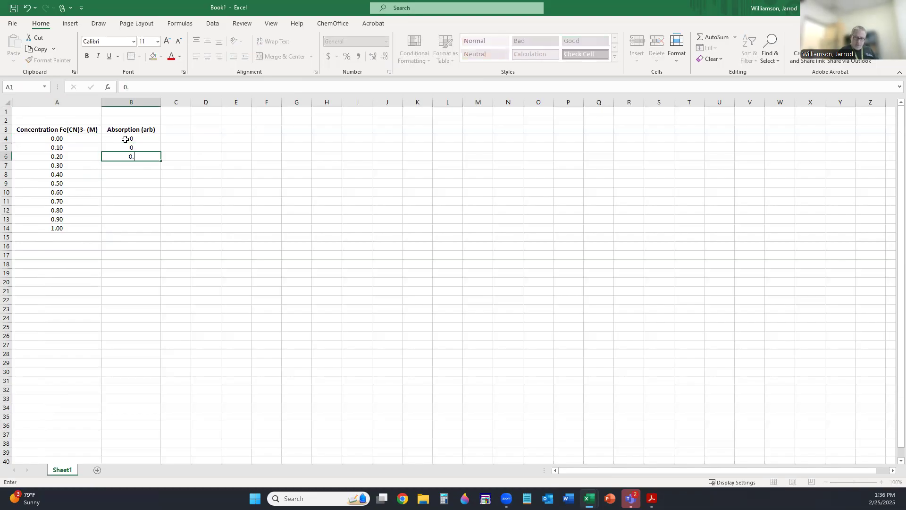
text(57)
key(Return)
key(Return)
key(Up)
key(Up)
key(Up)
key(Up)
key(Down)
text(0.057)
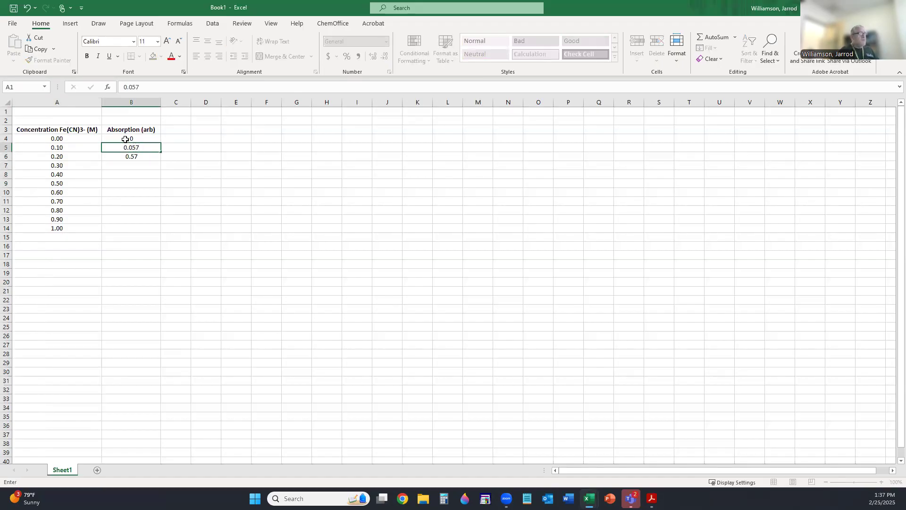
key(Return)
text(0.228)
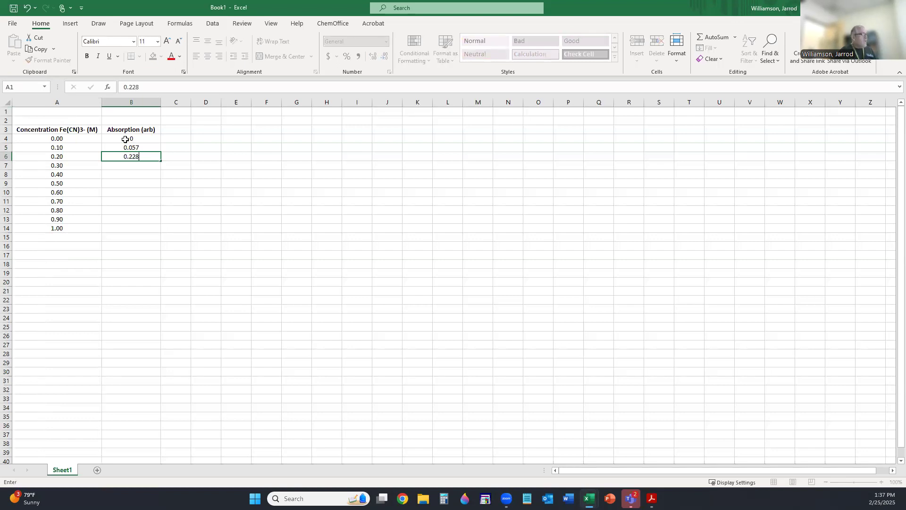
key(Return)
text(0.)
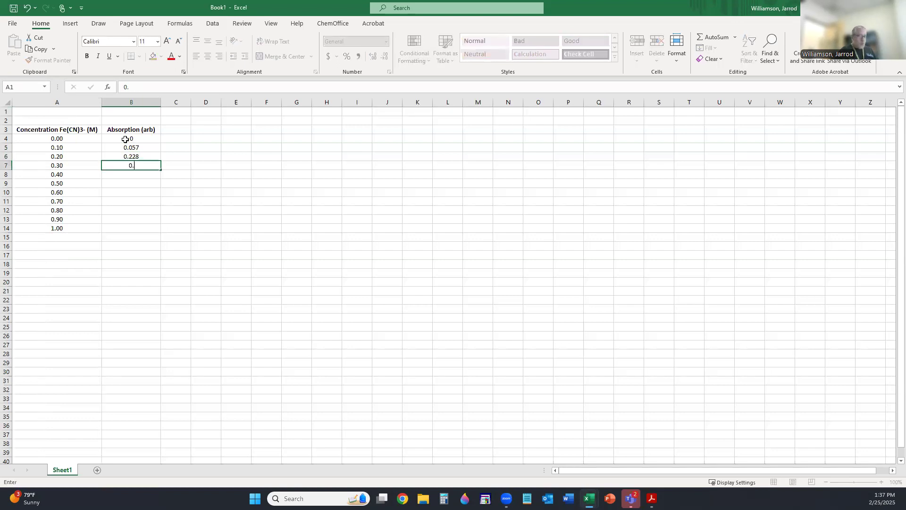
text(252)
key(Return)
text(0.411)
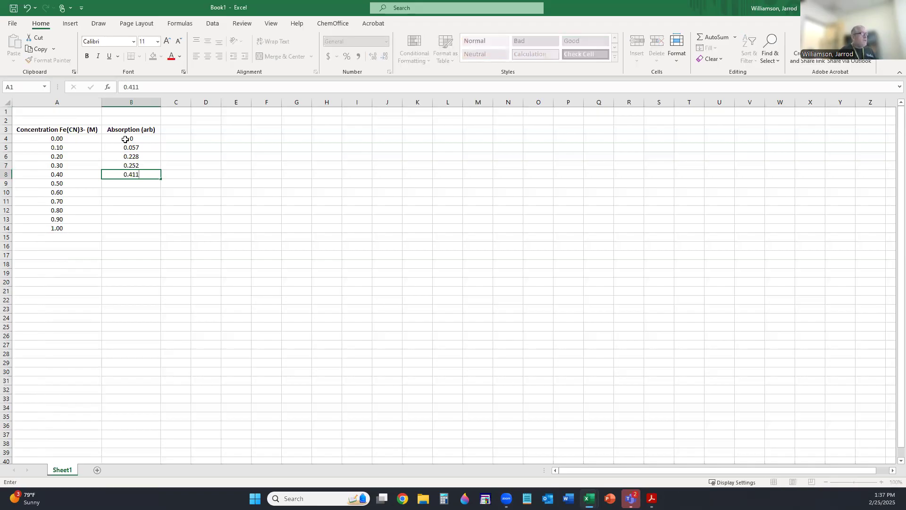
key(Return)
- Enter the remaining absorptions 0.451, 0.601, 0.617, 0.829, 0.802 and 0.965
text(0.)
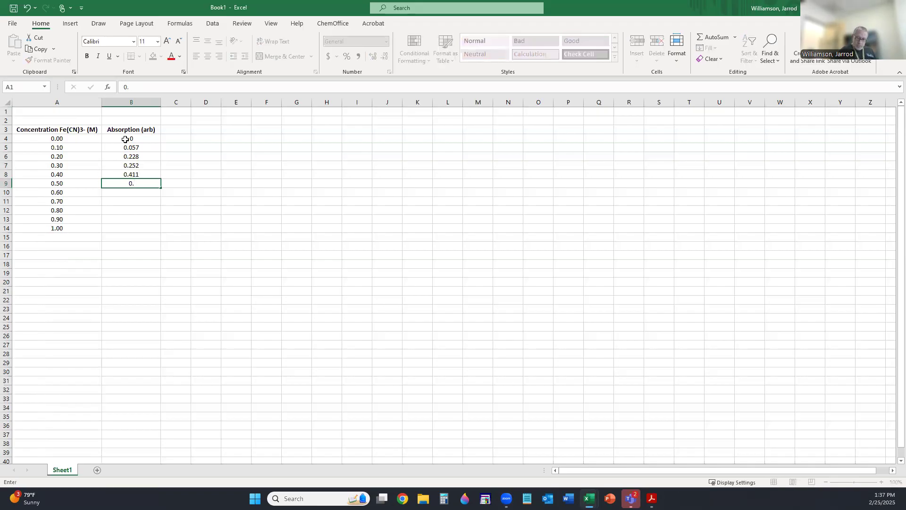
text(451)
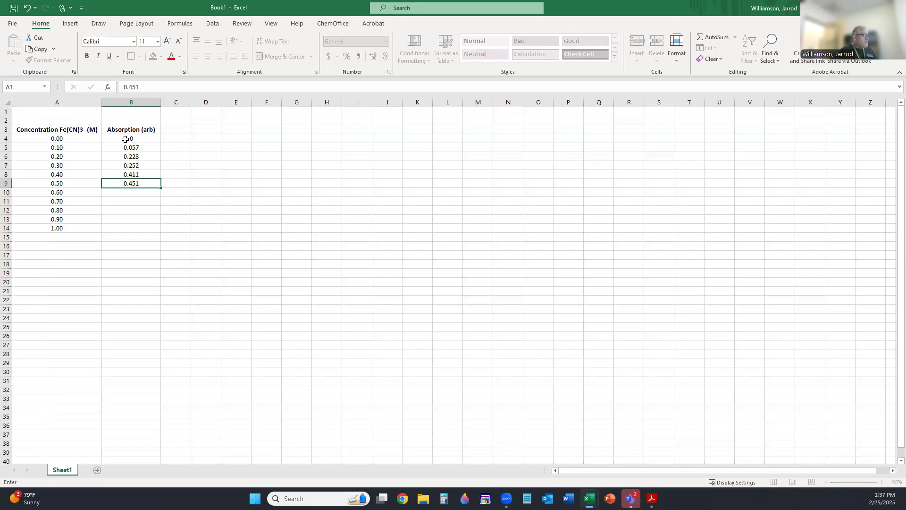
key(Return)
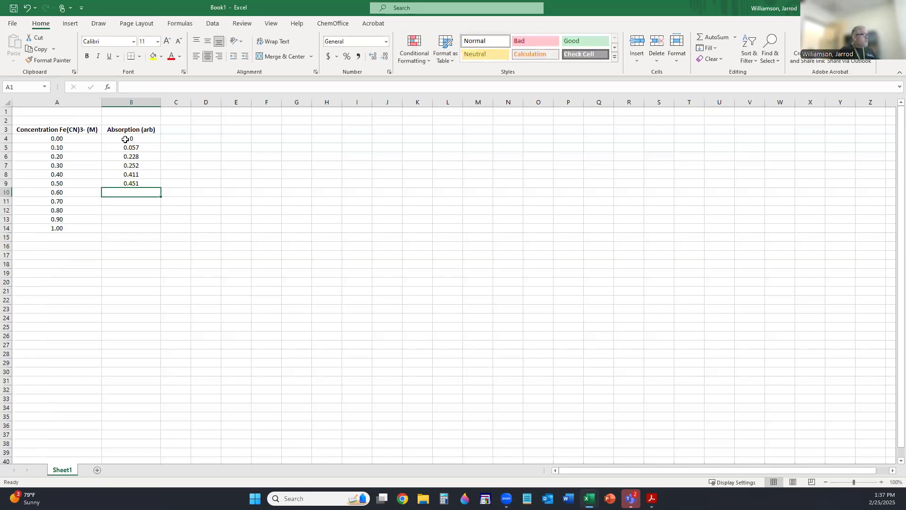
text(0.601)
key(Return)
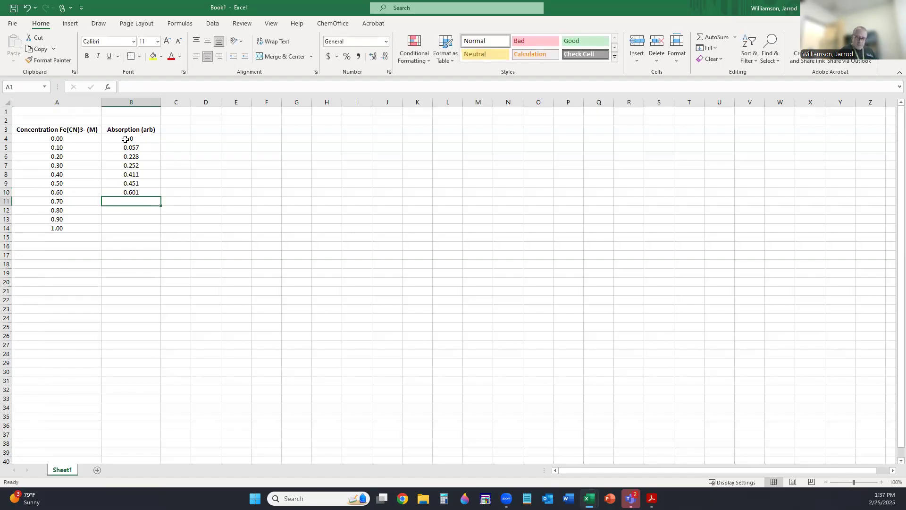
text(0.617)
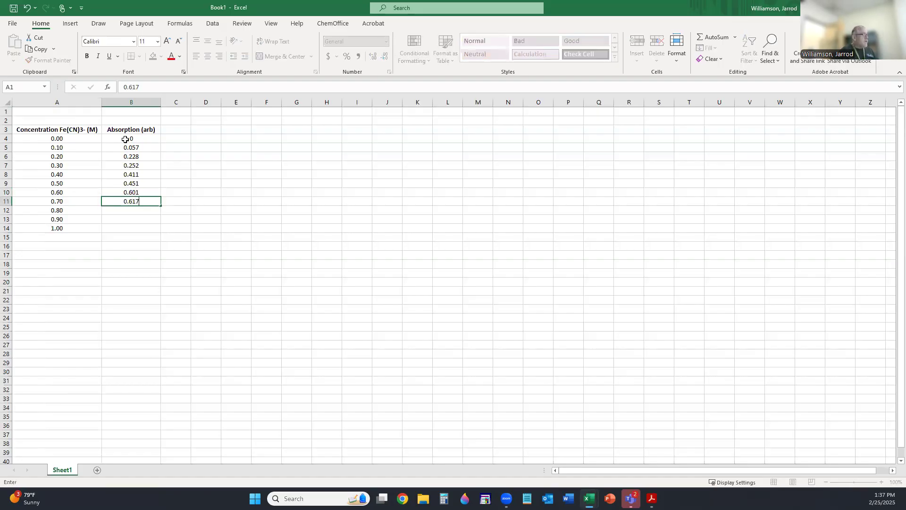
key(Return)
text(0.829)
key(Return)
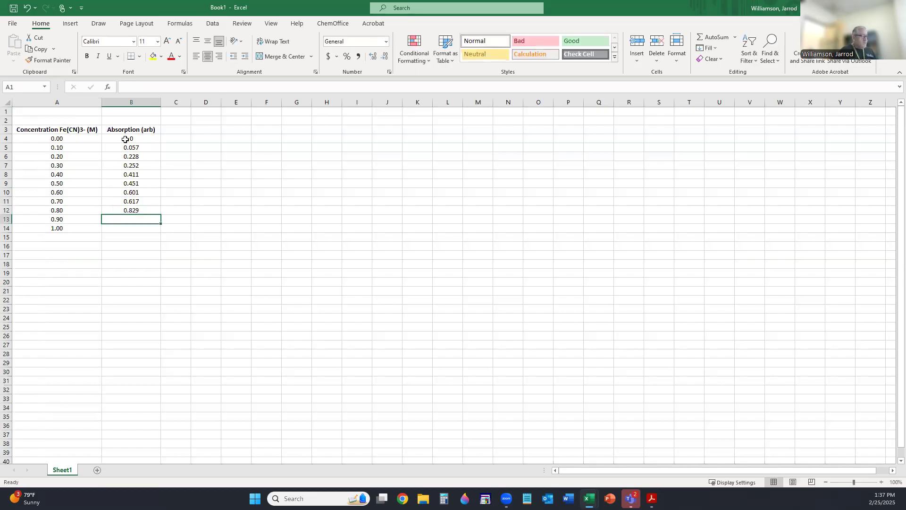
text(0.802)
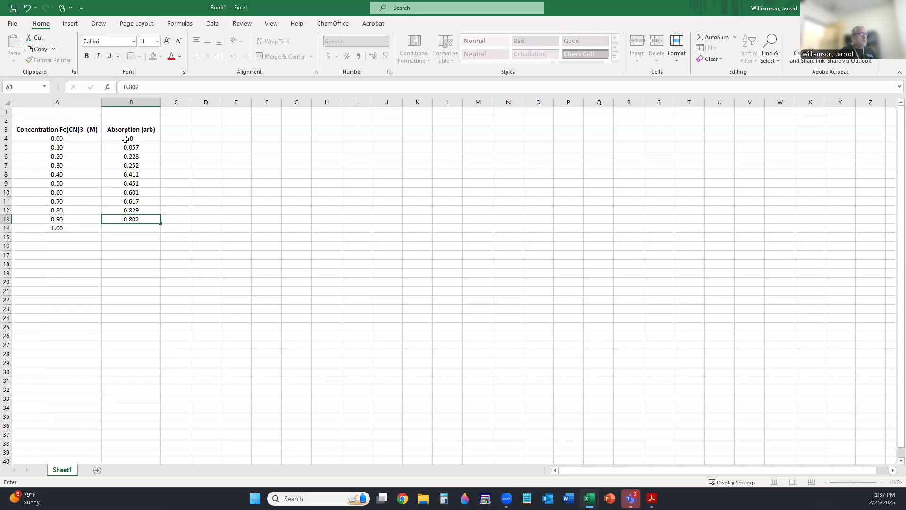
key(Return)
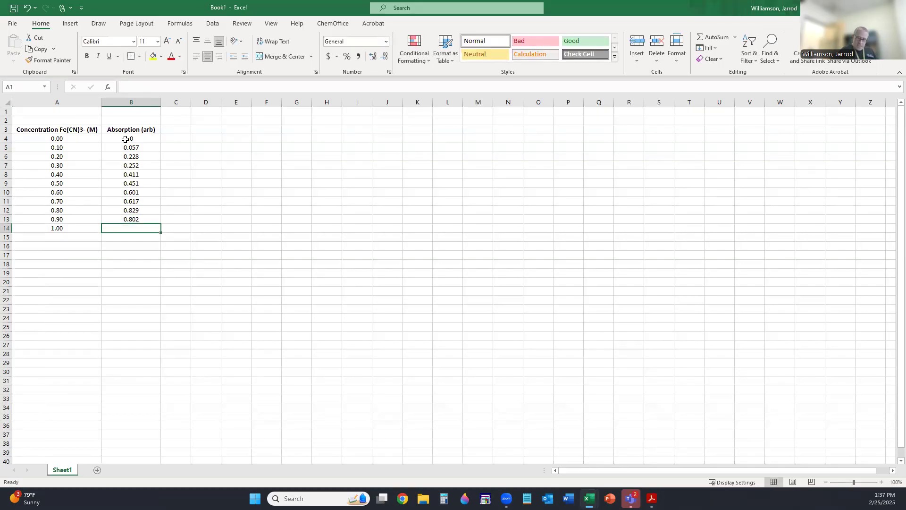
text(0.965)
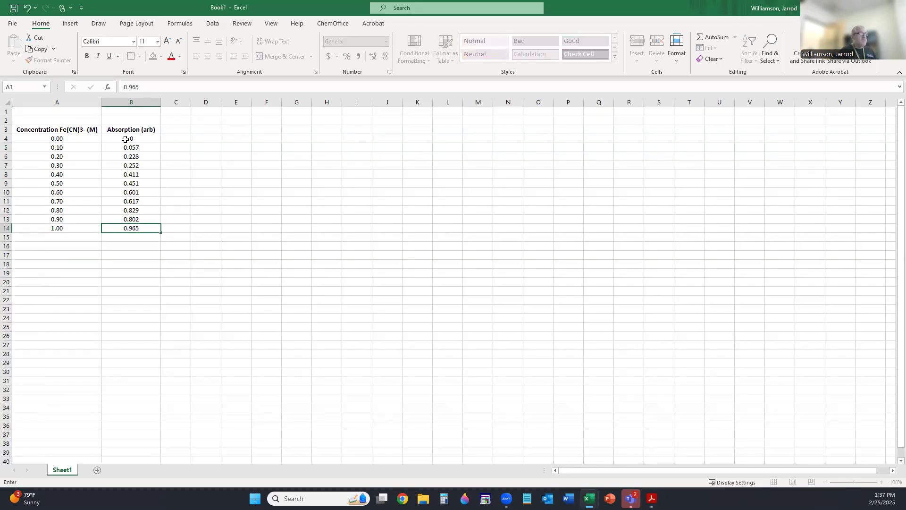
key(Return)
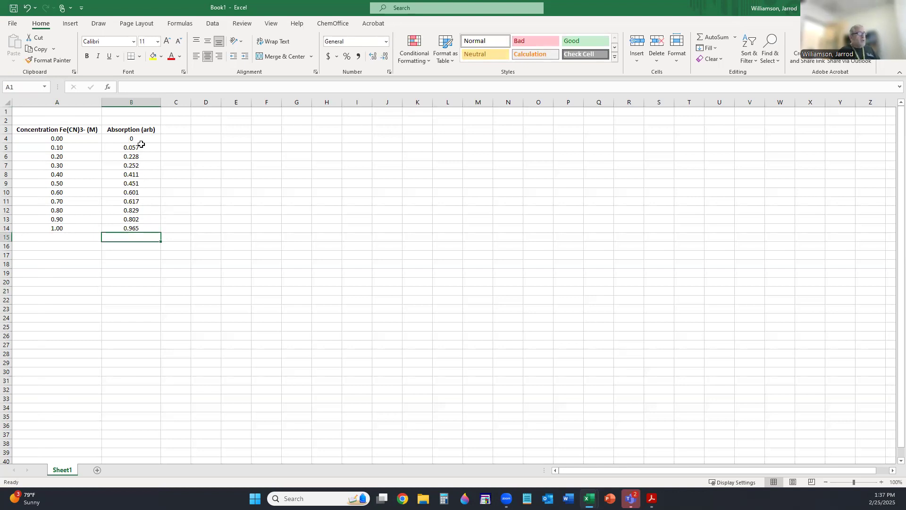
- Format the zero reading in B4 to display as 0.00
click(148, 138)
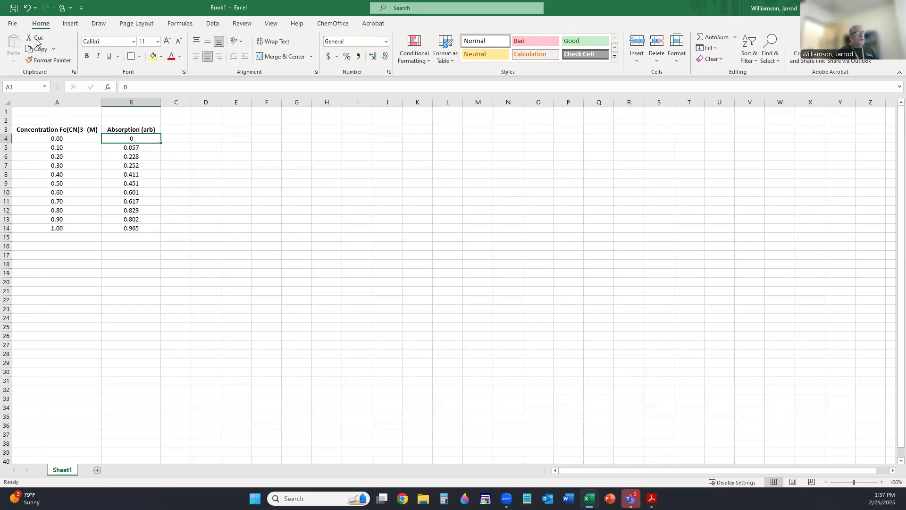
click(373, 57)
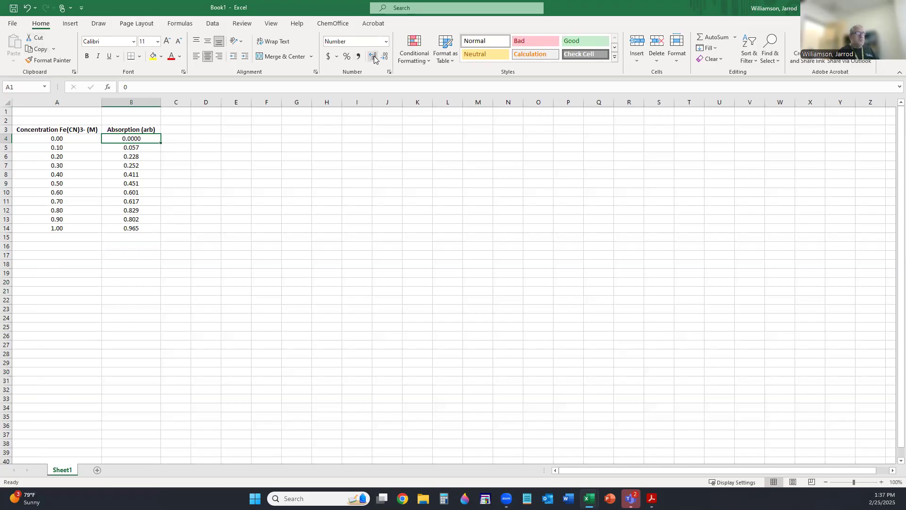
click(385, 57)
click(385, 58)
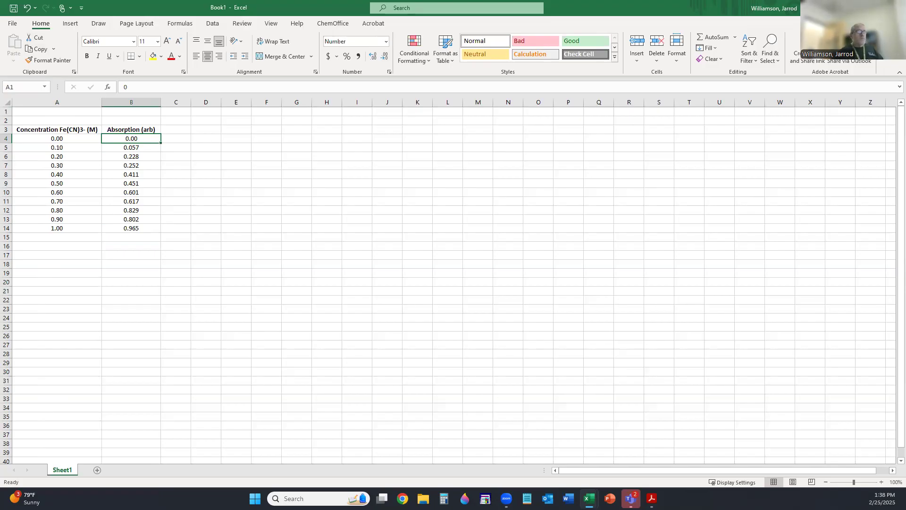
click(171, 187)
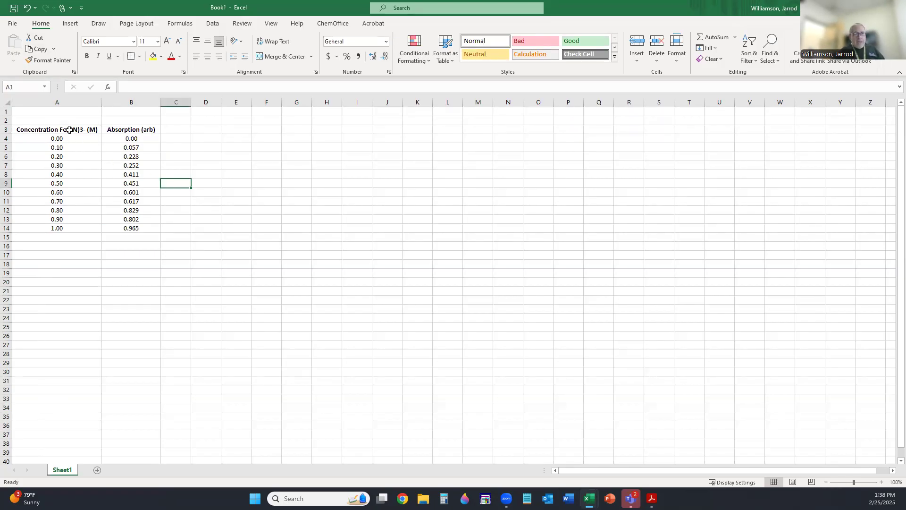
- Insert a plain scatter chart from A3:B14 and move it up beside the data table
drag(69, 130, 126, 230)
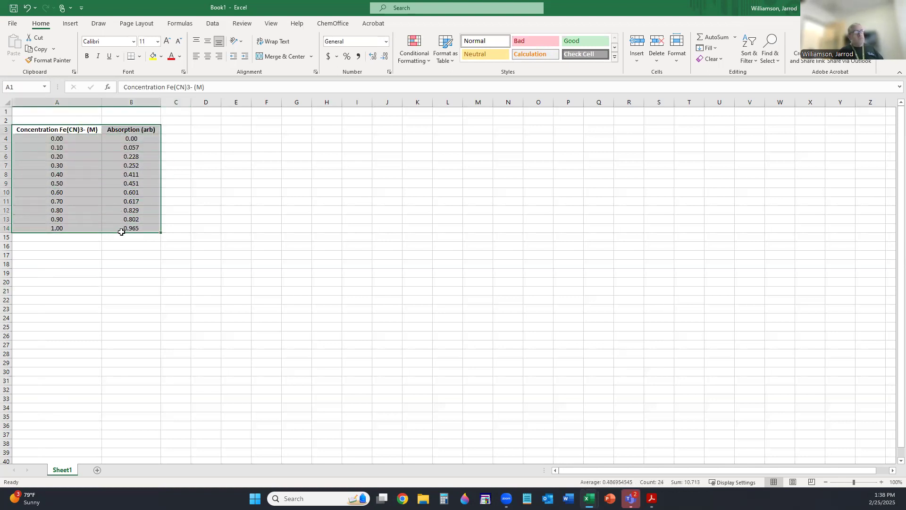
click(698, 5)
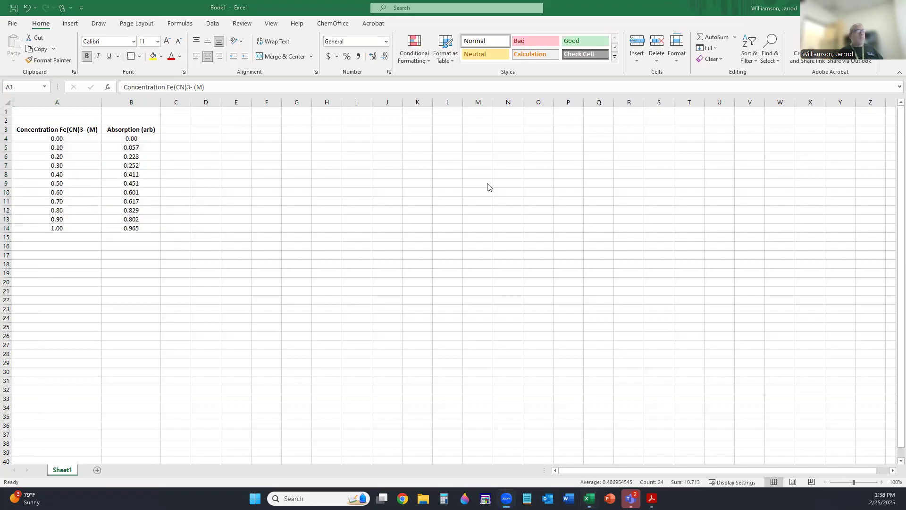
click(70, 25)
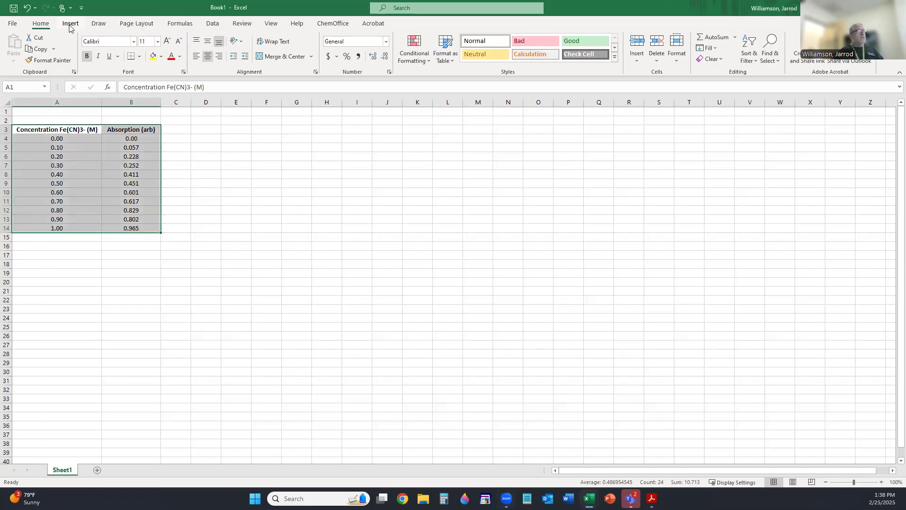
click(70, 27)
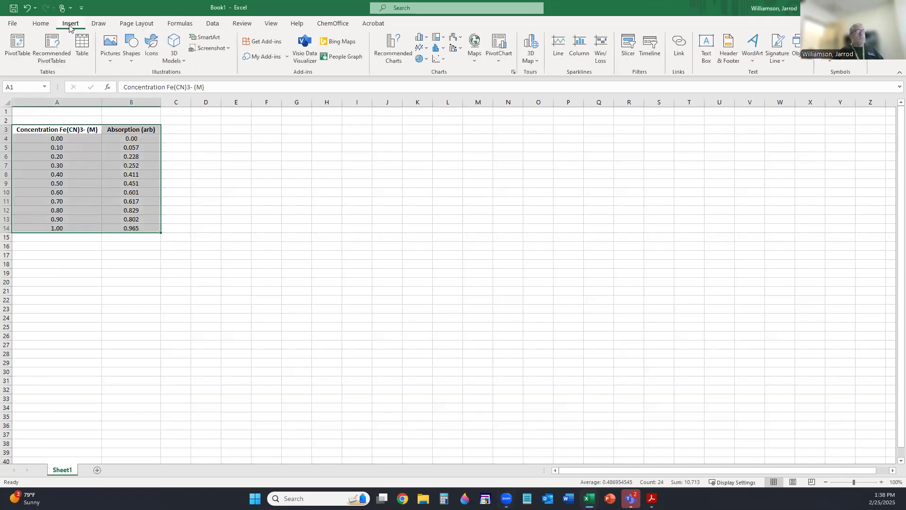
click(442, 57)
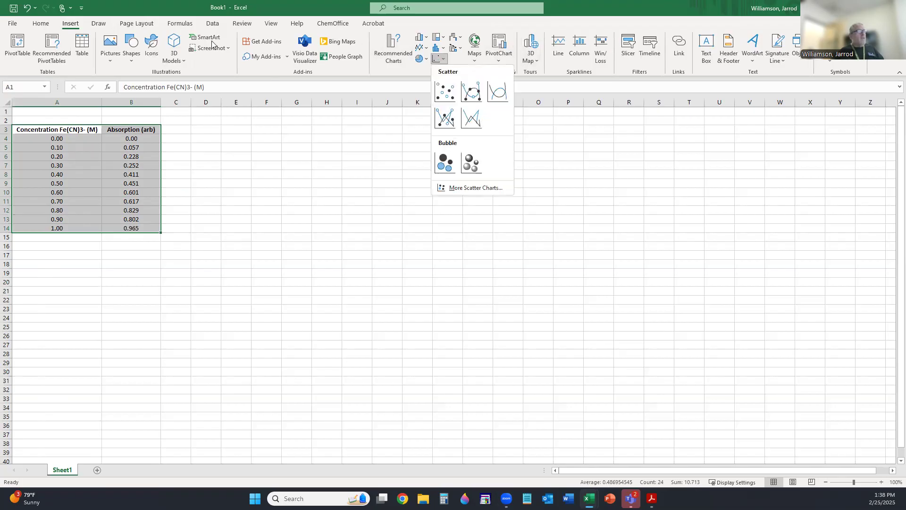
click(67, 28)
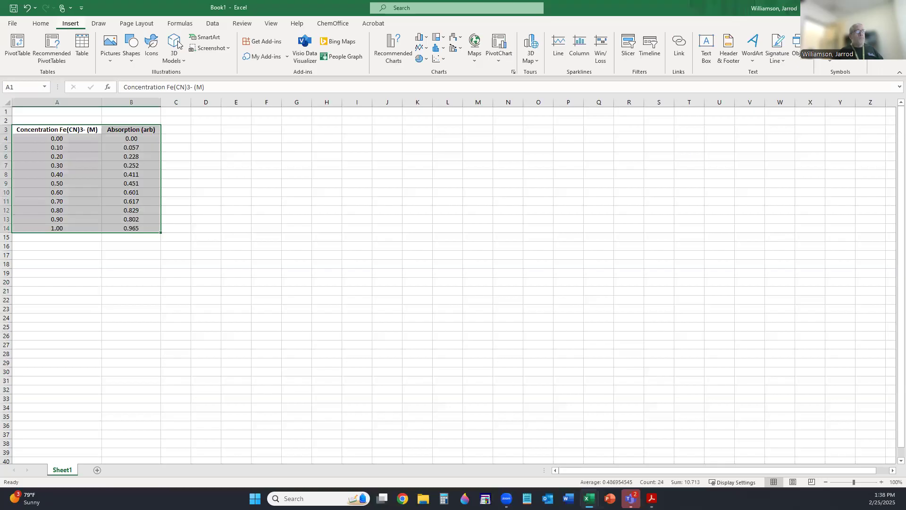
click(445, 59)
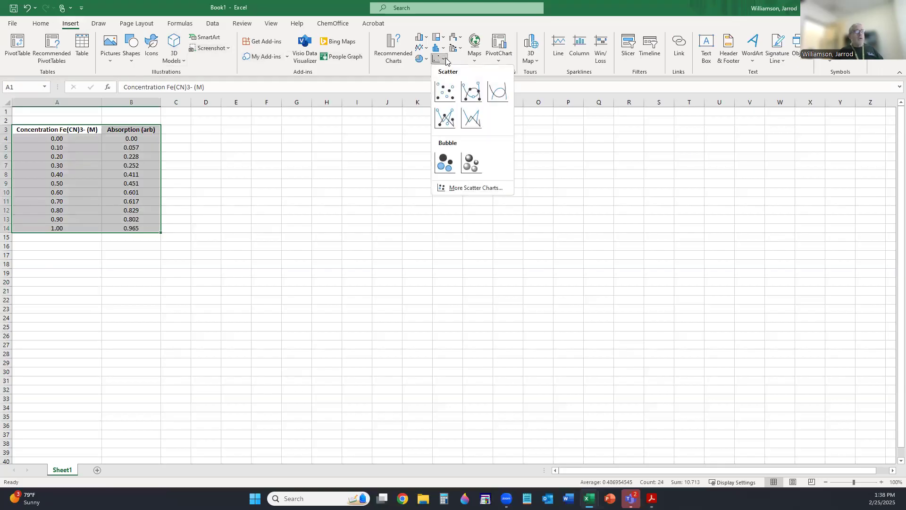
click(444, 94)
drag(364, 213, 257, 150)
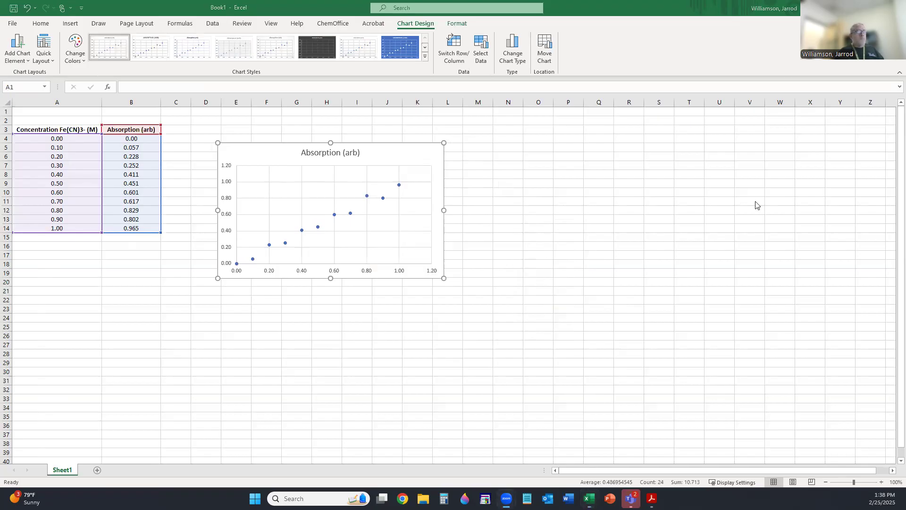
click(238, 146)
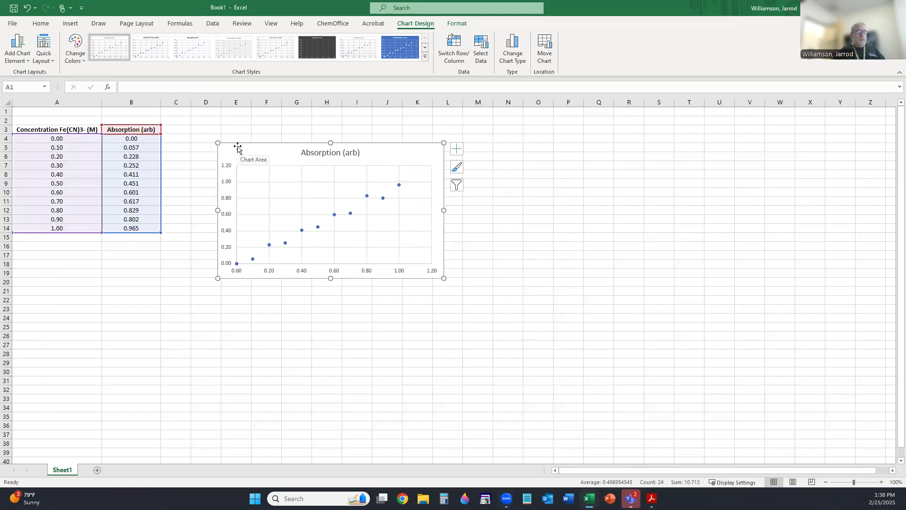
- Replace the 'Absorption (arb)' chart title with 'Beer's Law Plot for Fe(CN)3-'
click(324, 152)
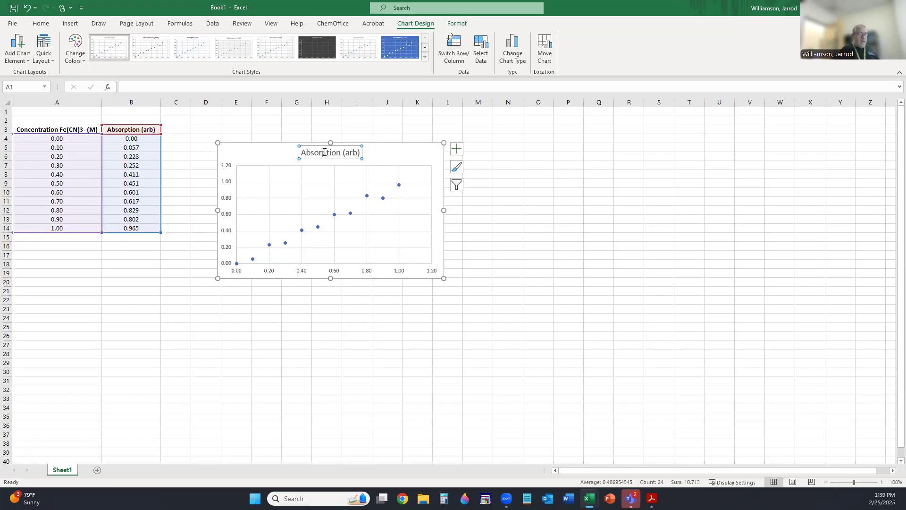
click(325, 152)
key(Delete)
key(Delete)
key(Delete)
key(Delete)
key(Delete)
key(Delete)
key(Delete)
key(Delete)
key(Delete)
key(BackSpace)
key(BackSpace)
key(BackSpace)
key(BackSpace)
key(BackSpace)
key(BackSpace)
key(Delete)
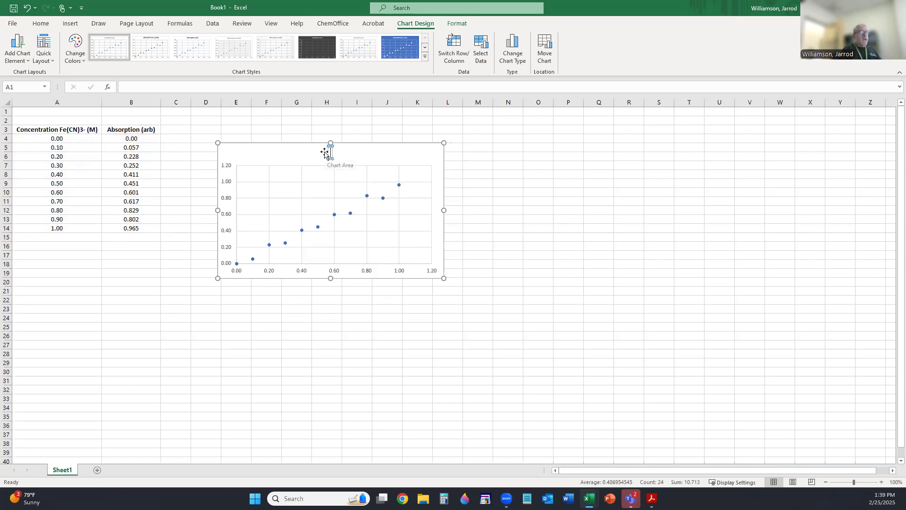
text(Beer's Law Plot for Fe(CN)3-)
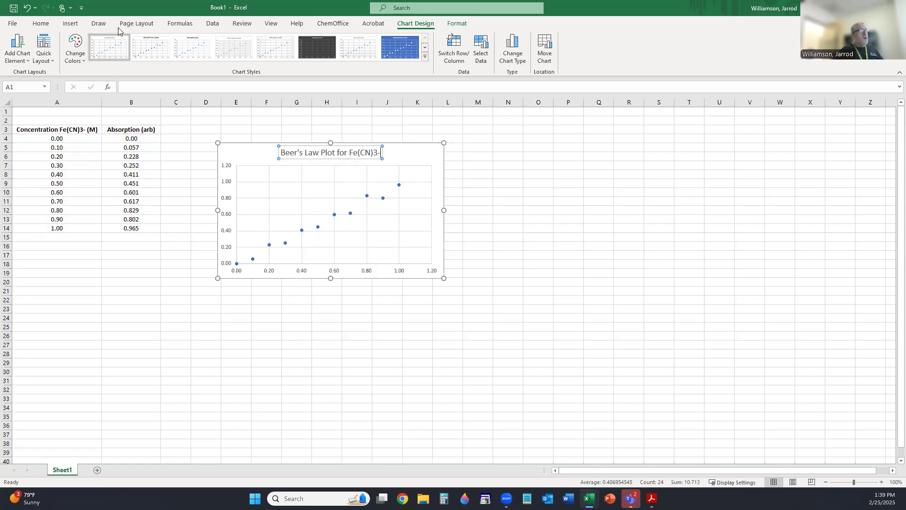
click(47, 26)
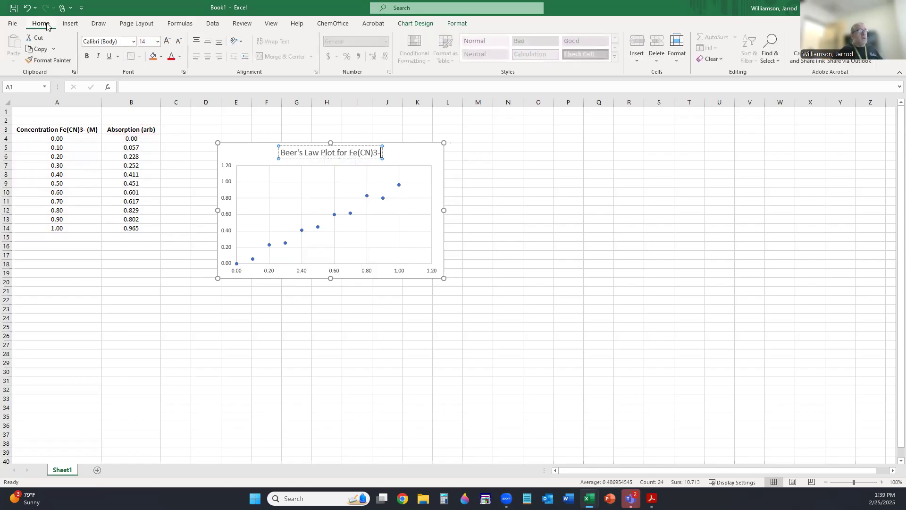
click(233, 154)
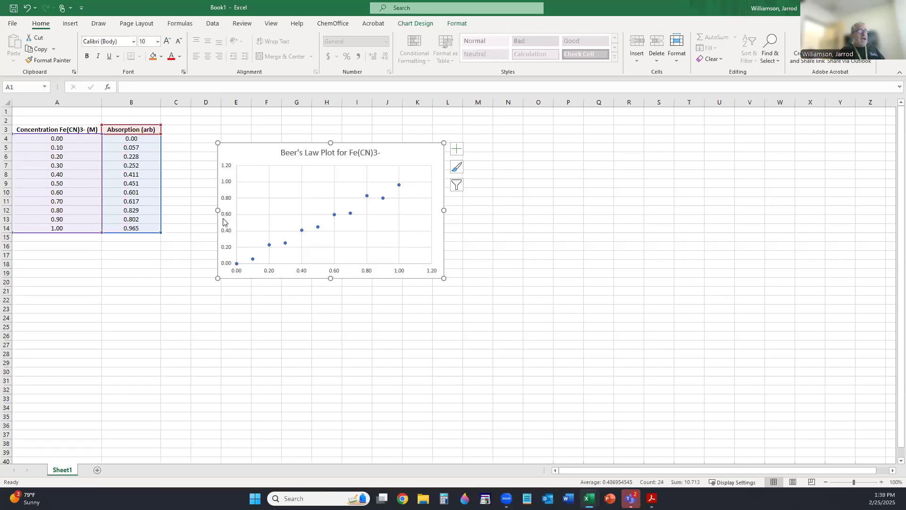
- Add axis titles to the chart and label the vertical axis 'Absorption (arb)'
click(457, 149)
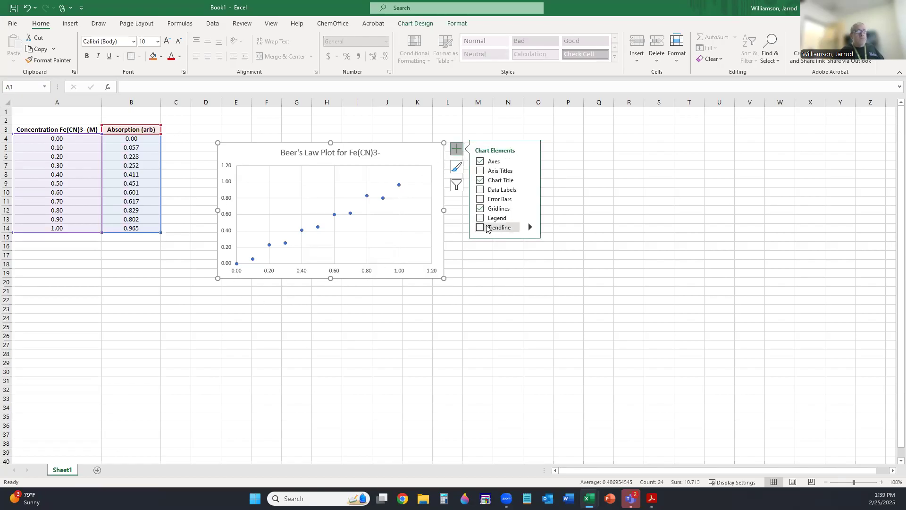
click(487, 173)
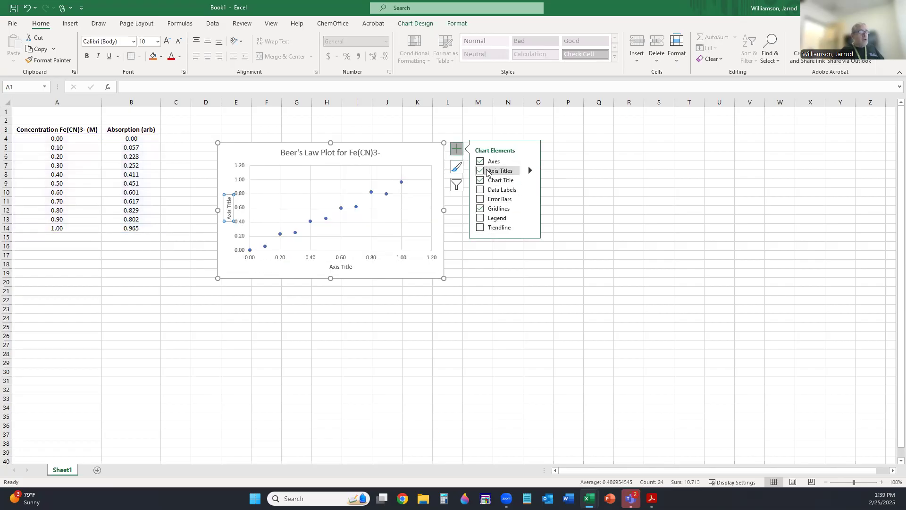
click(227, 211)
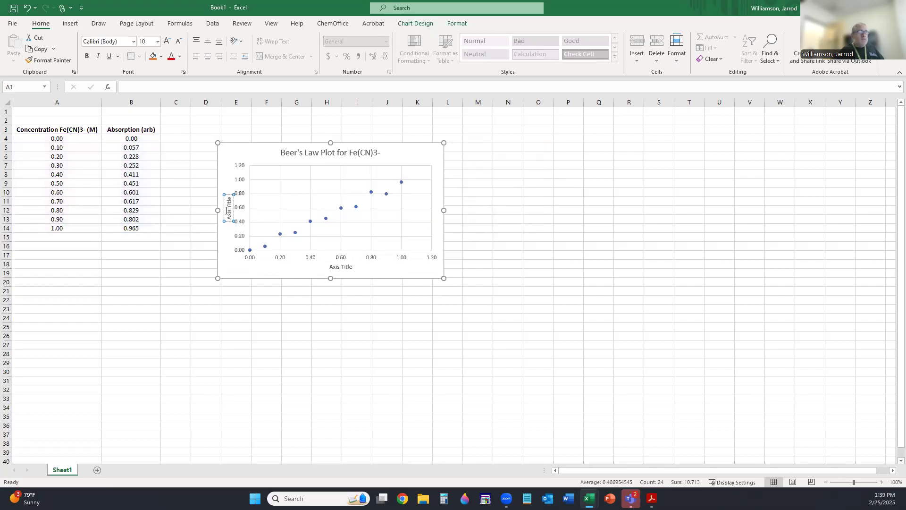
key(Delete)
key(Delete)
key(Delete)
key(Delete)
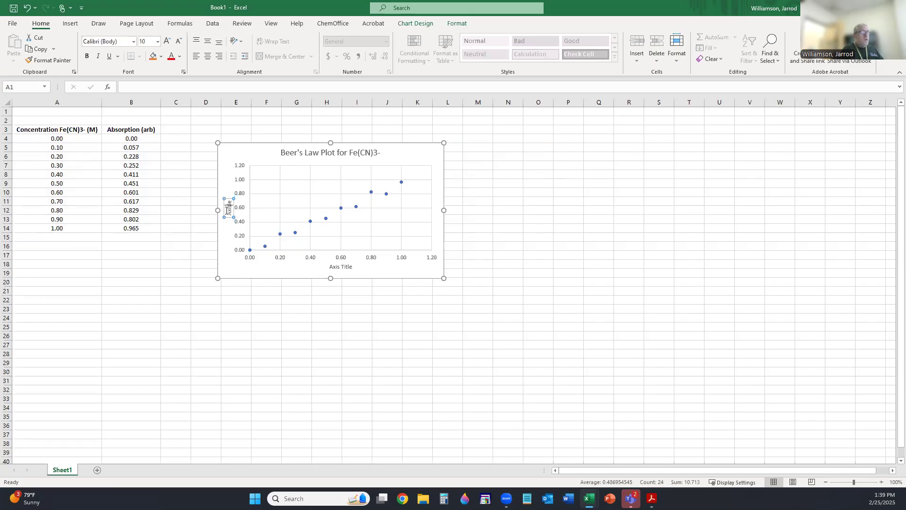
key(Delete)
key(BackSpace)
key(BackSpace)
key(BackSpace)
key(BackSpace)
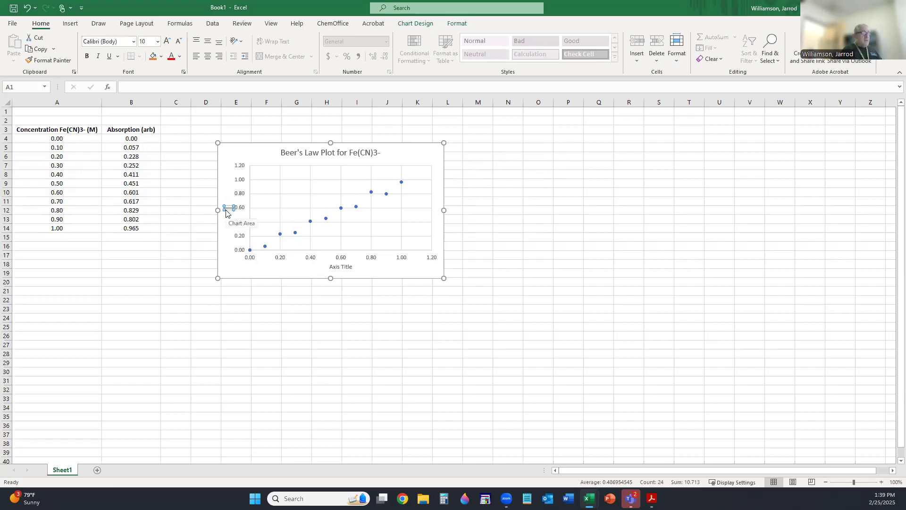
text(Absor)
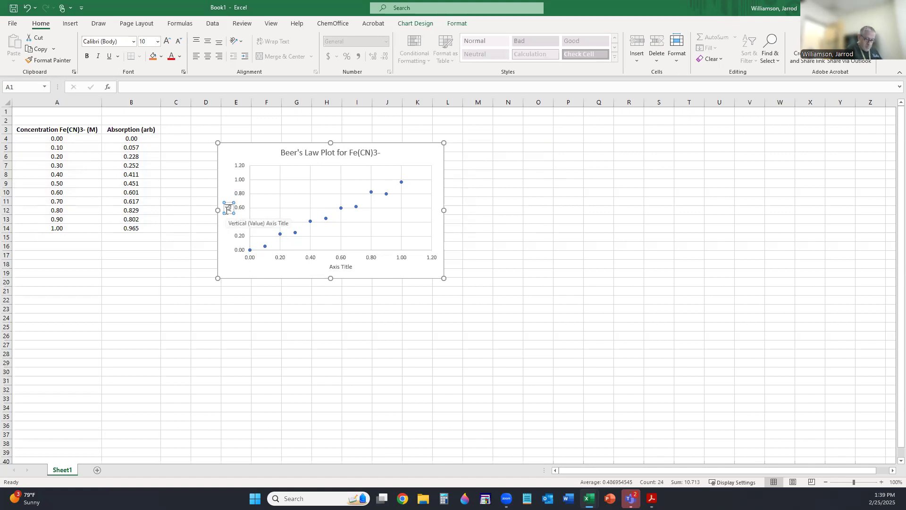
text(ption)
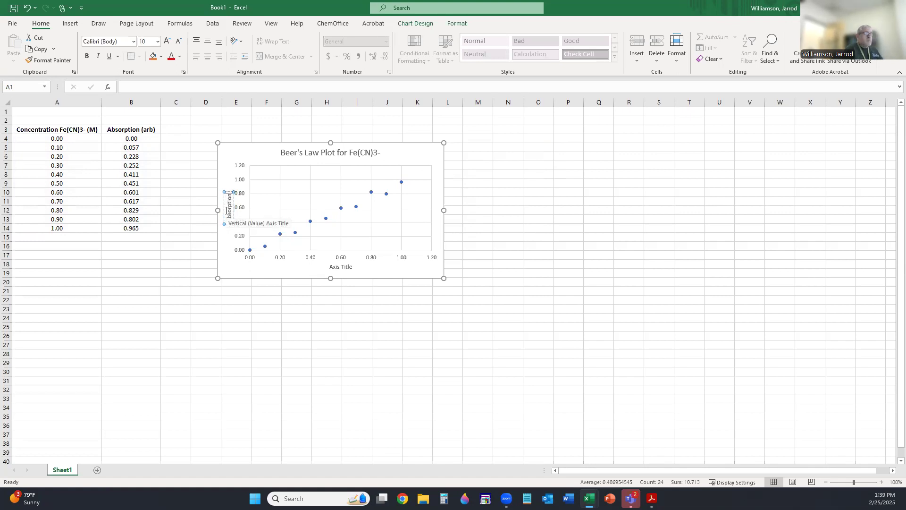
text( (arb))
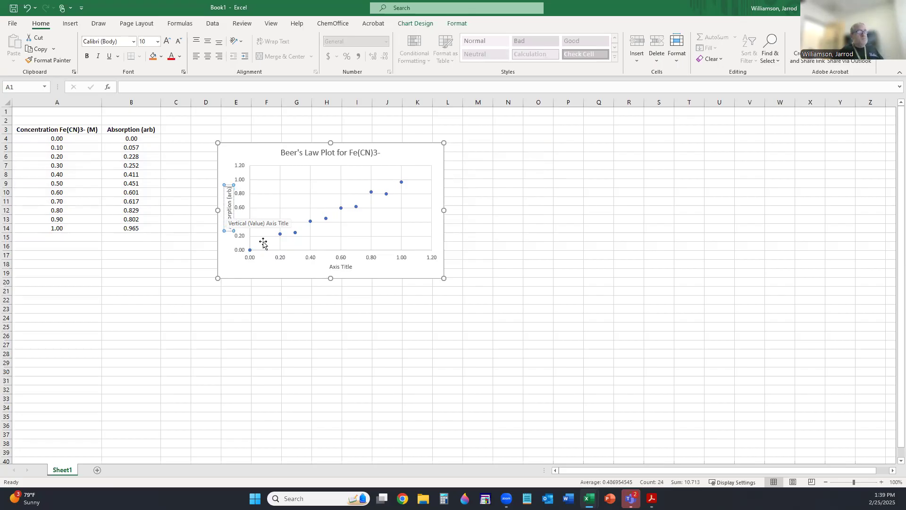
- Undo an accidental deletion so the horizontal axis title placeholder is restored
click(339, 268)
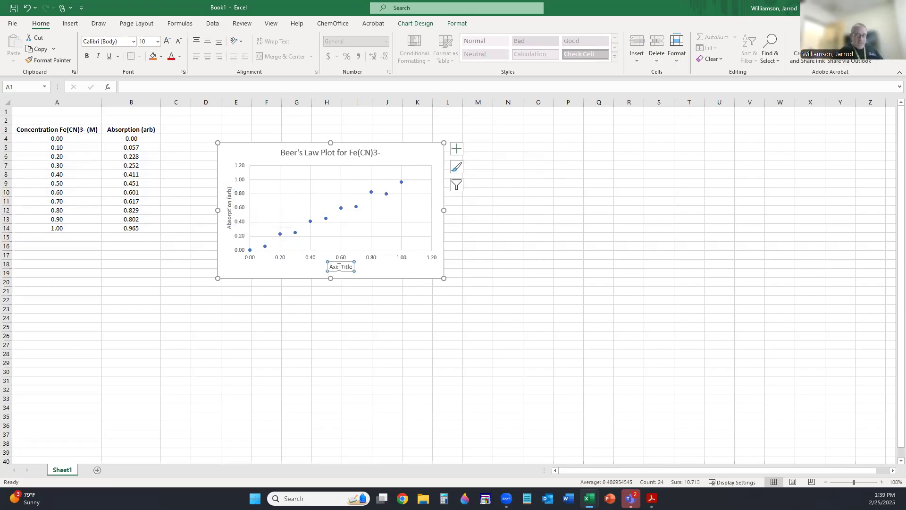
key(Delete)
key(Delete)
key(Delete)
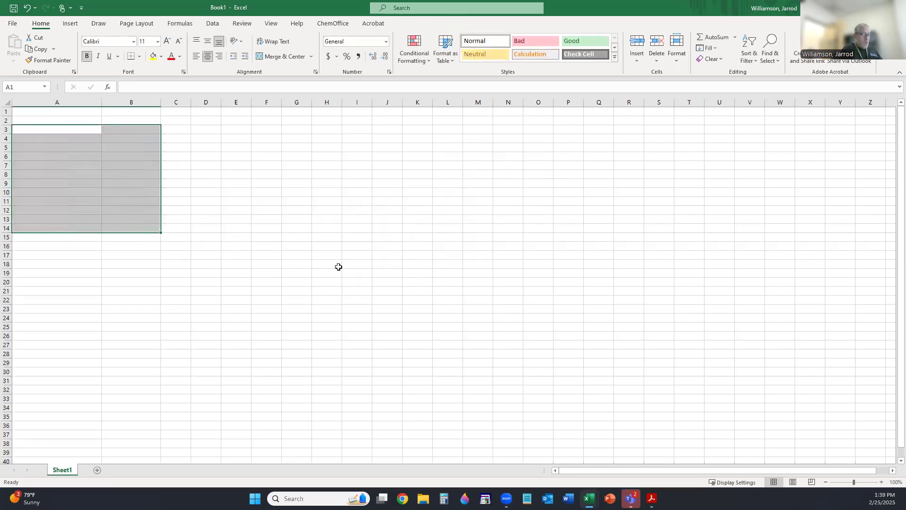
key(ctrl+z)
key(ctrl+z)
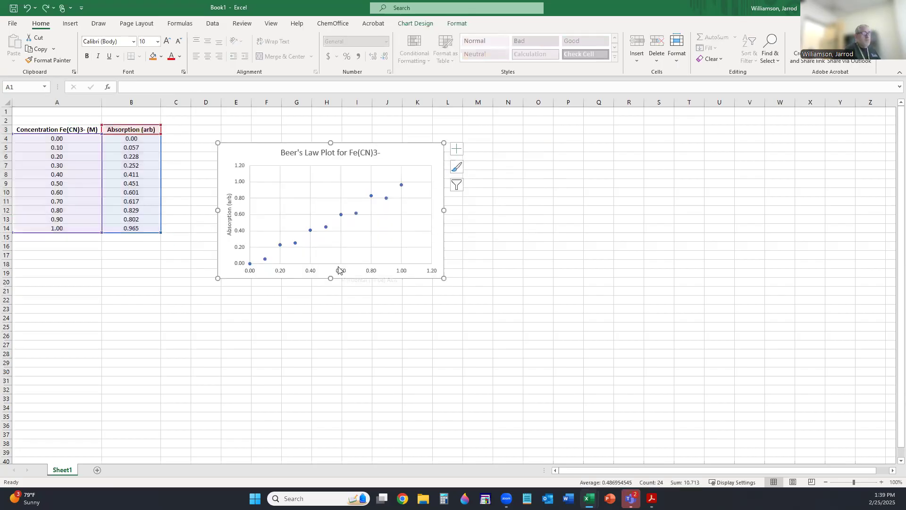
key(ctrl+z)
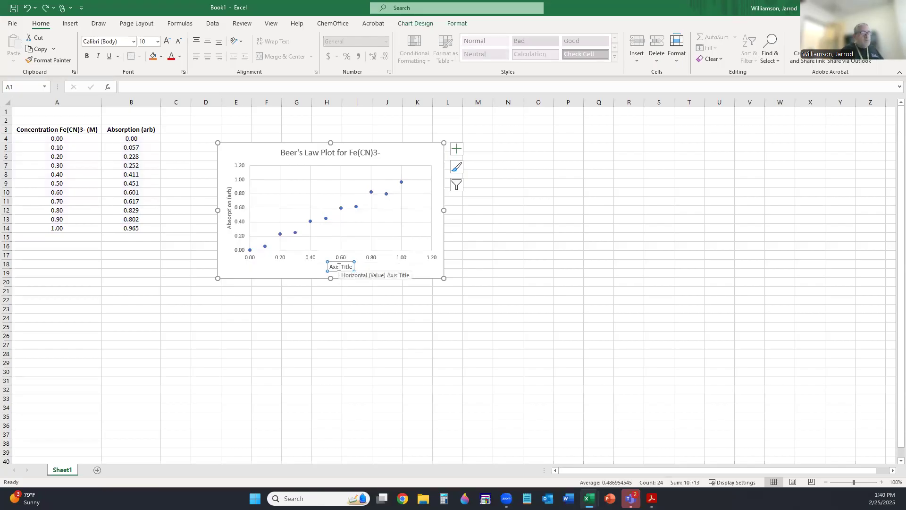
- Replace the horizontal axis placeholder text with 'Concentration Fe(CN)3- (M)'
double_click(347, 267)
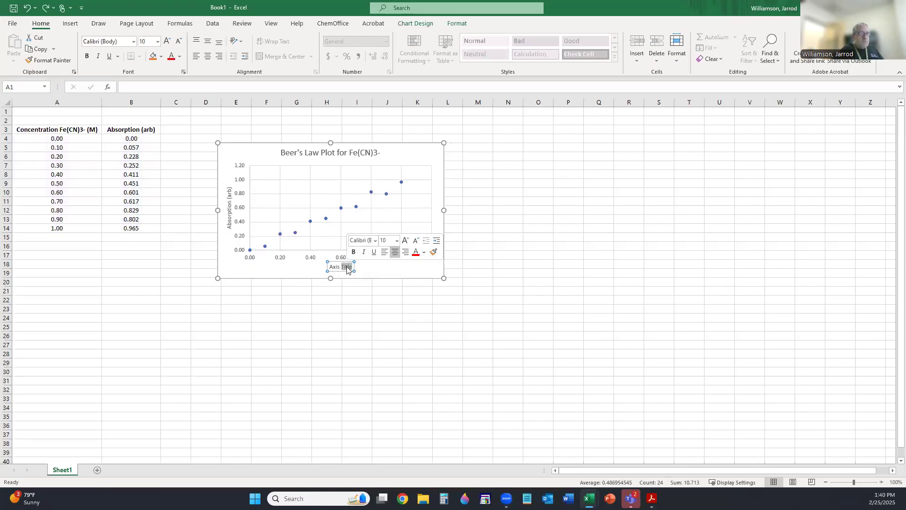
key(BackSpace)
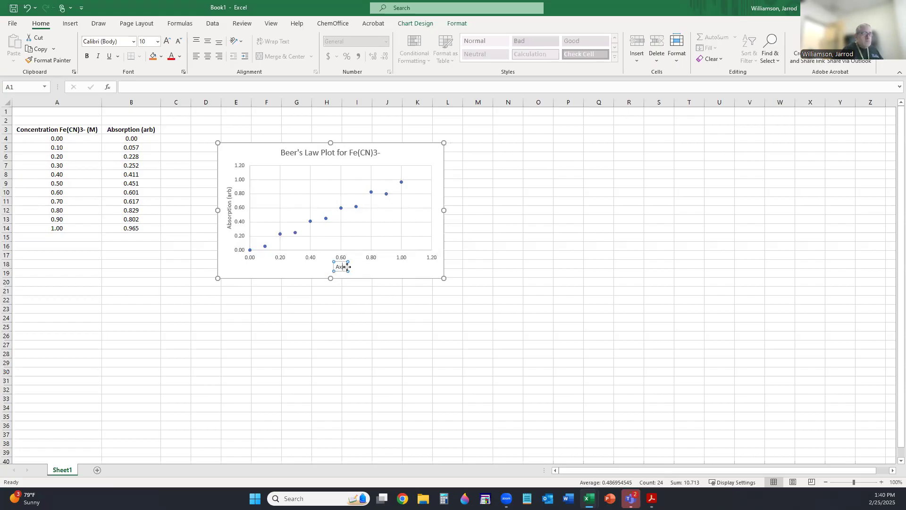
key(BackSpace)
key(BackSpace)
key(BackSpace)
key(BackSpace)
text(Conc)
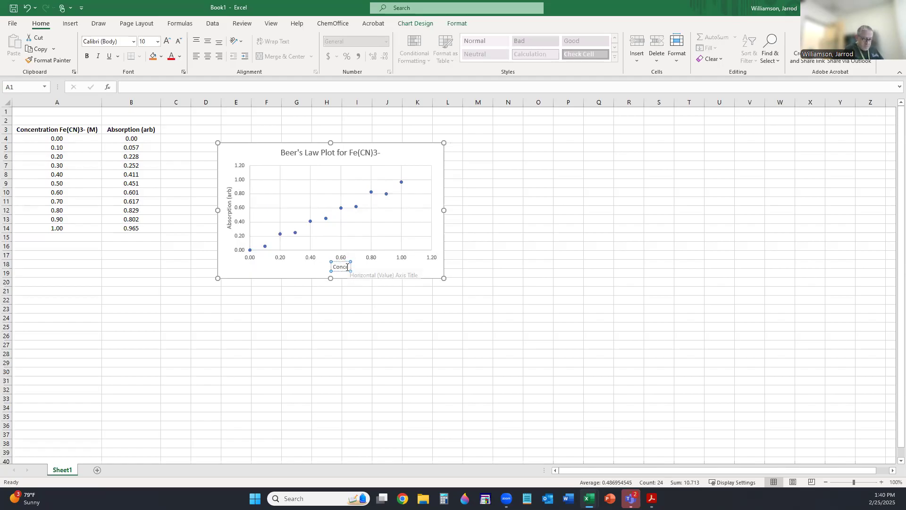
text(entration)
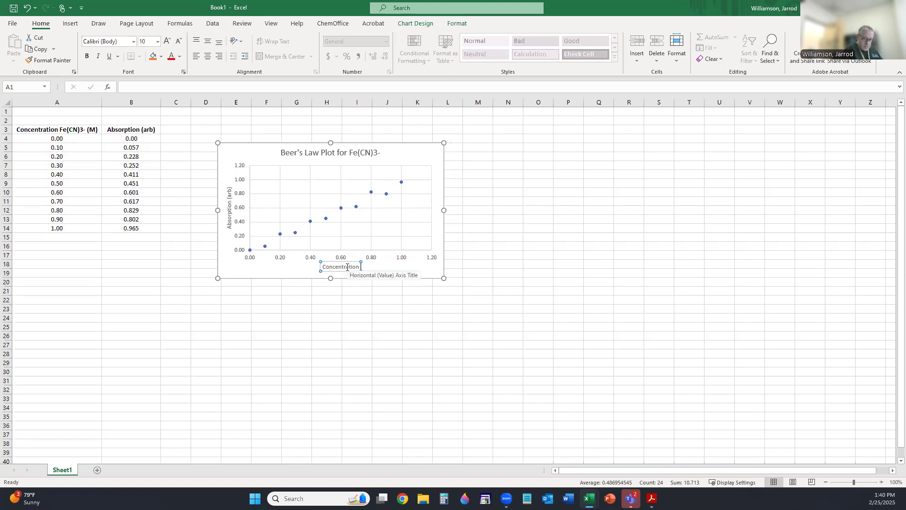
text( Fe(C)
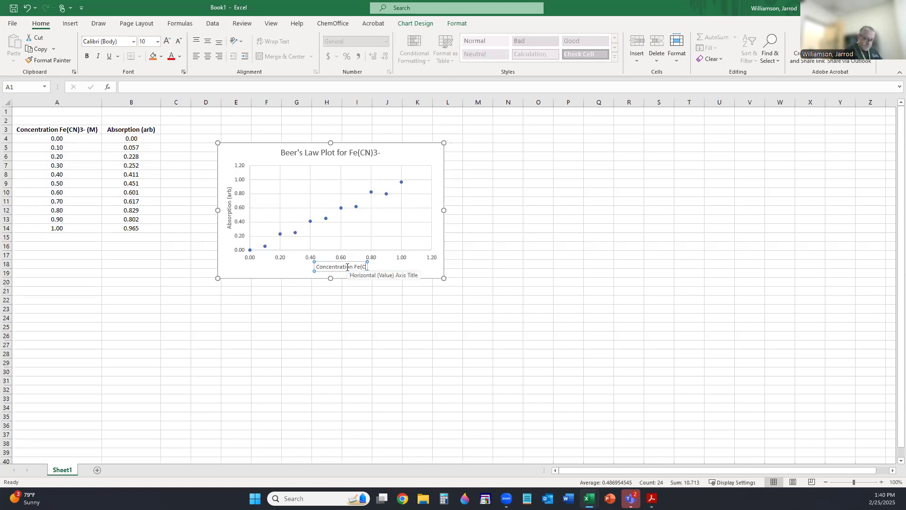
text(N)3-)
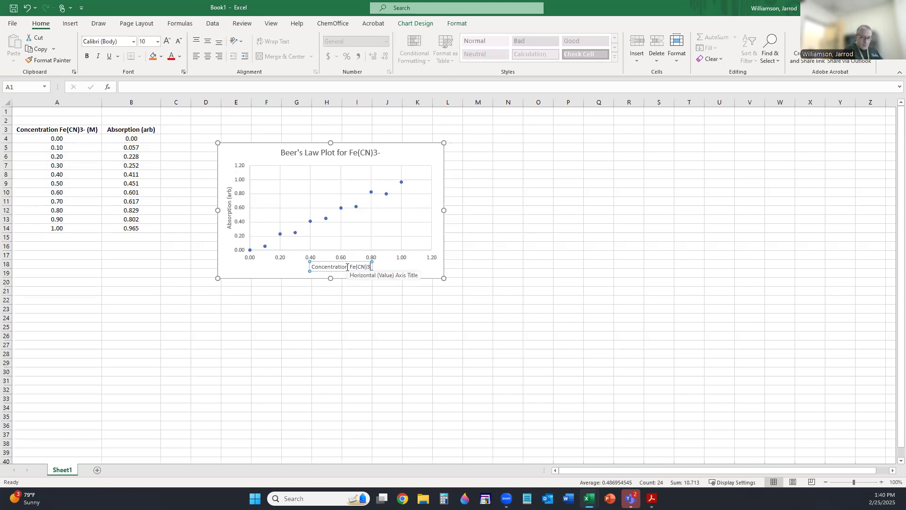
text( (M))
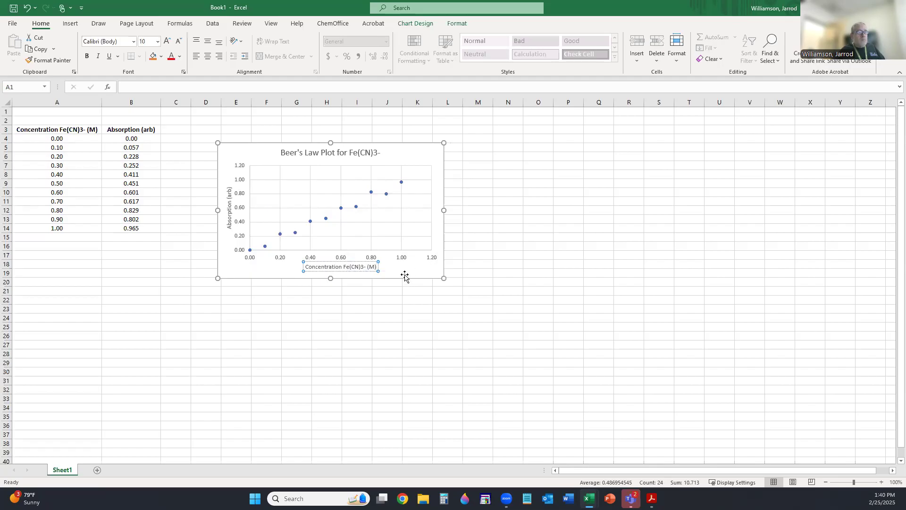
- Enlarge the chart by dragging its bottom-right corner toward the lower right
click(438, 278)
drag(443, 281, 506, 331)
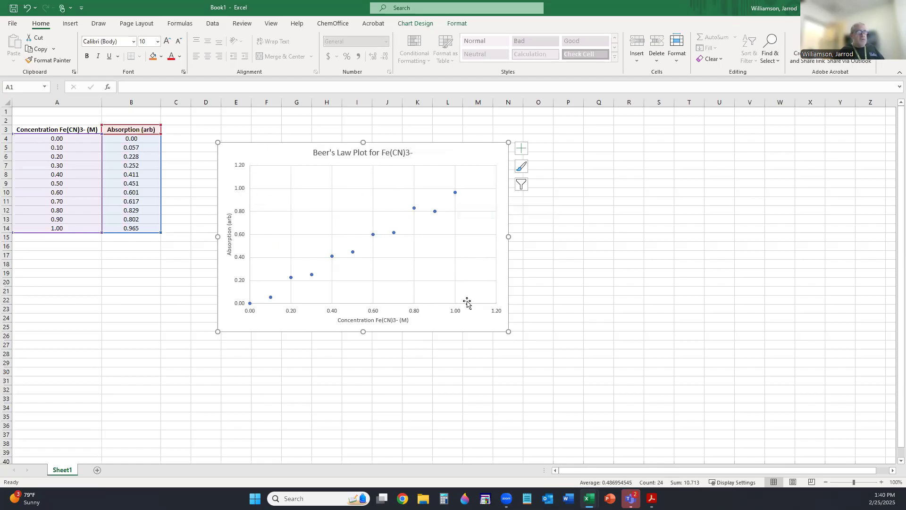
- Set the vertical axis bounds to minimum 0 and maximum 1
click(239, 190)
double_click(239, 190)
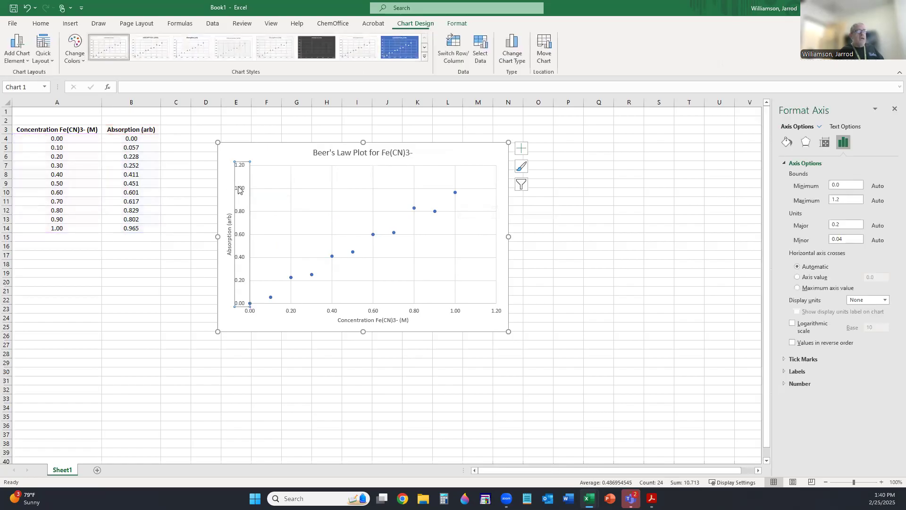
click(845, 185)
key(BackSpace)
key(BackSpace)
key(Tab)
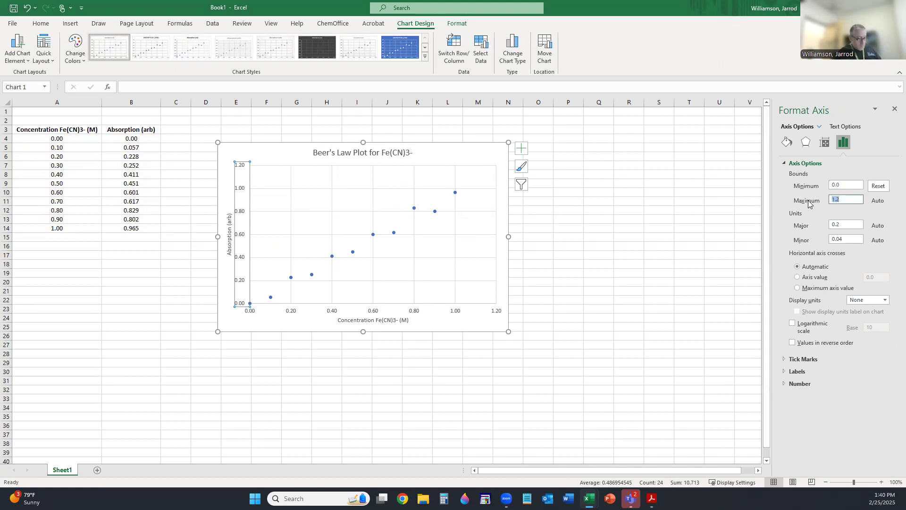
text(1)
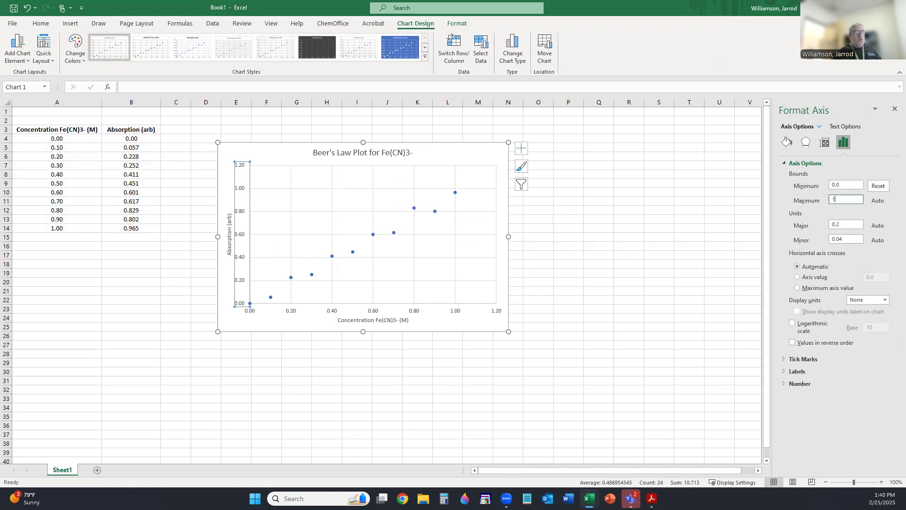
click(683, 236)
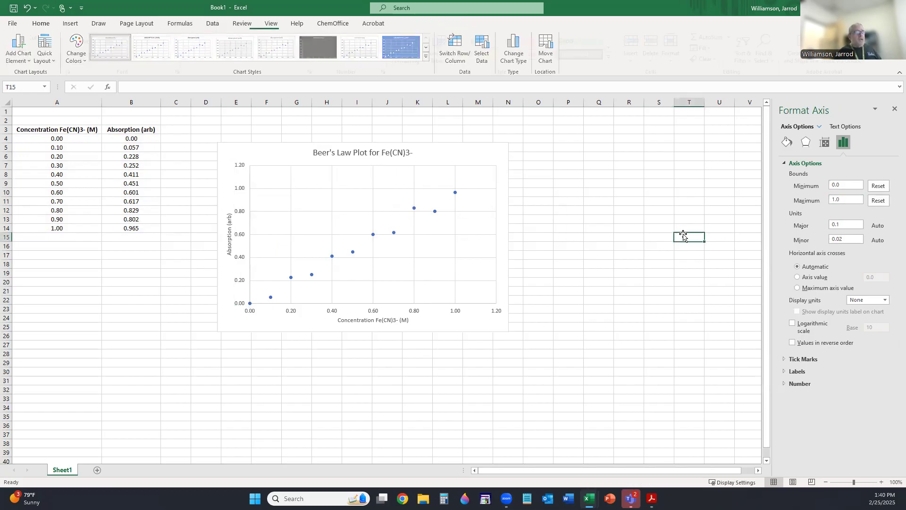
- Set the horizontal axis bounds to minimum 0 and maximum 1
click(496, 314)
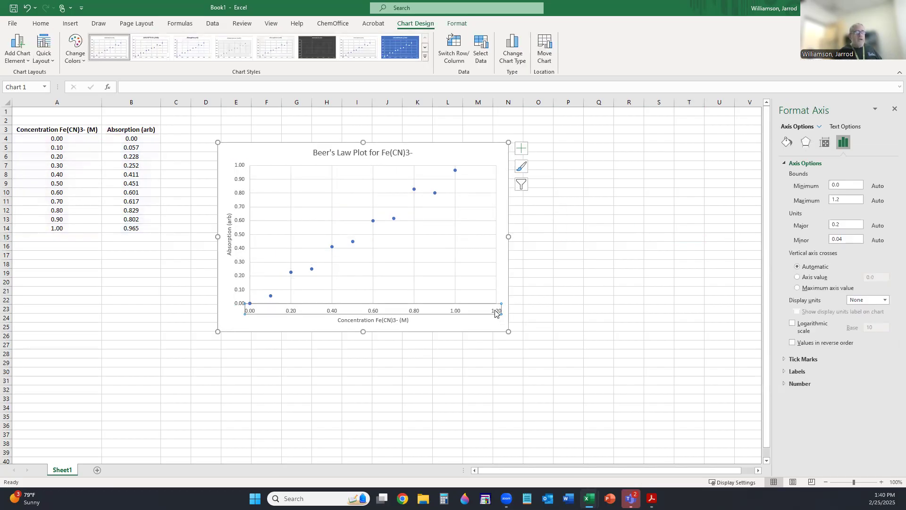
click(851, 187)
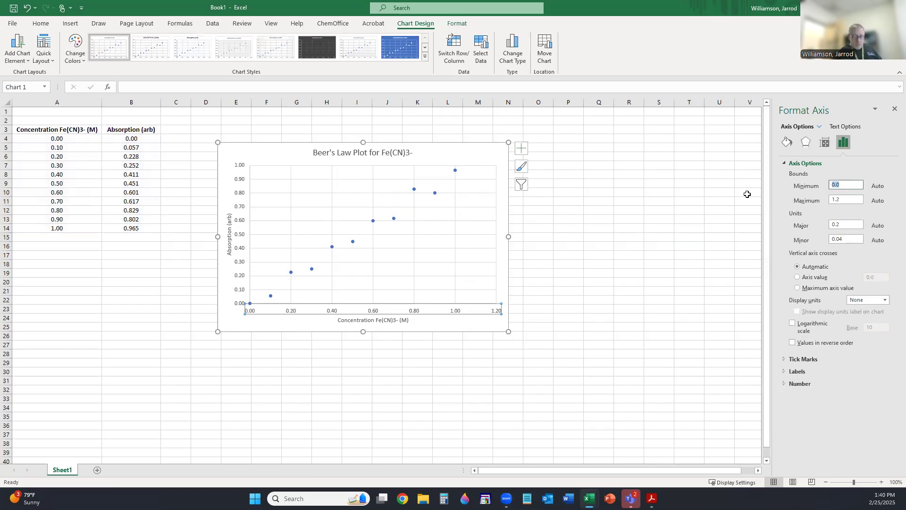
click(845, 199)
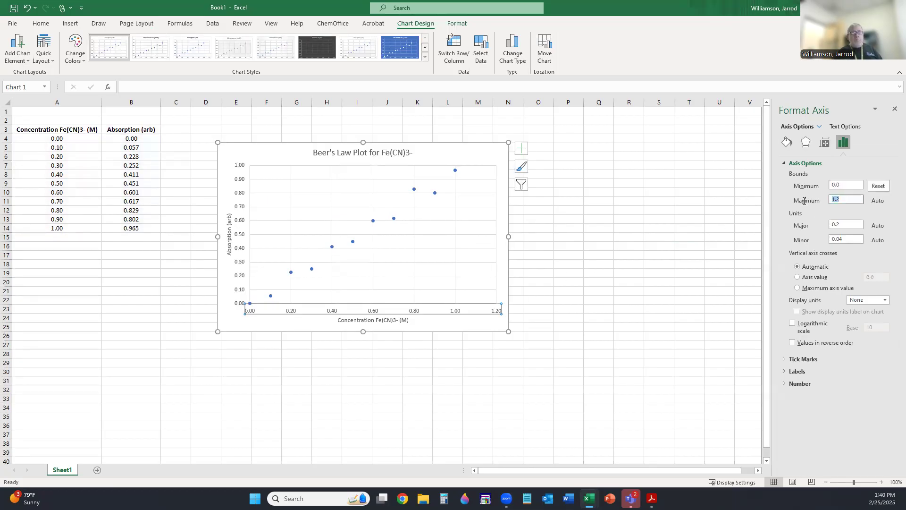
text(1)
click(588, 254)
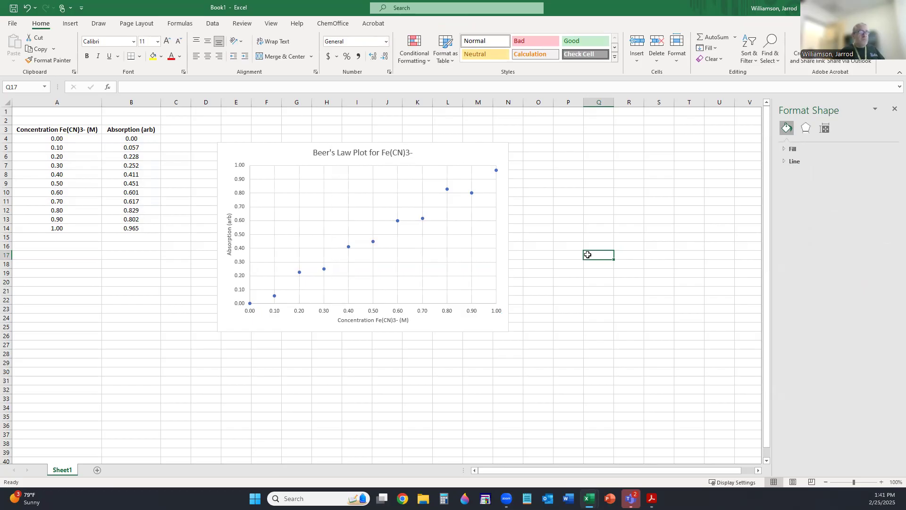
- Set the vertical axis title 'Absorption (arb)' to 14 point
click(229, 235)
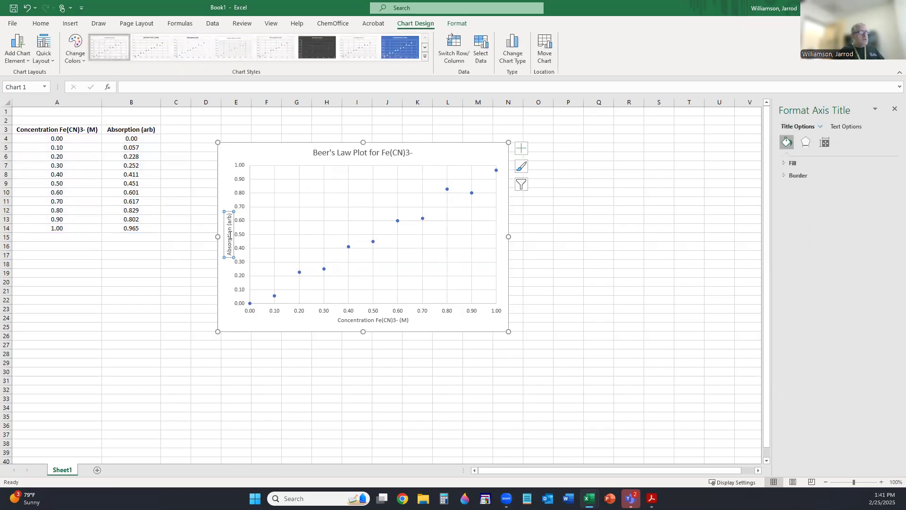
click(47, 25)
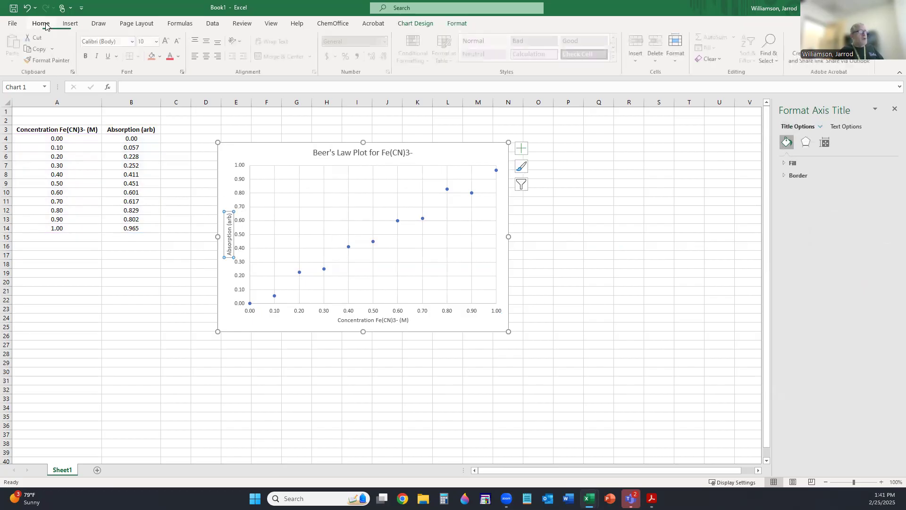
double_click(230, 238)
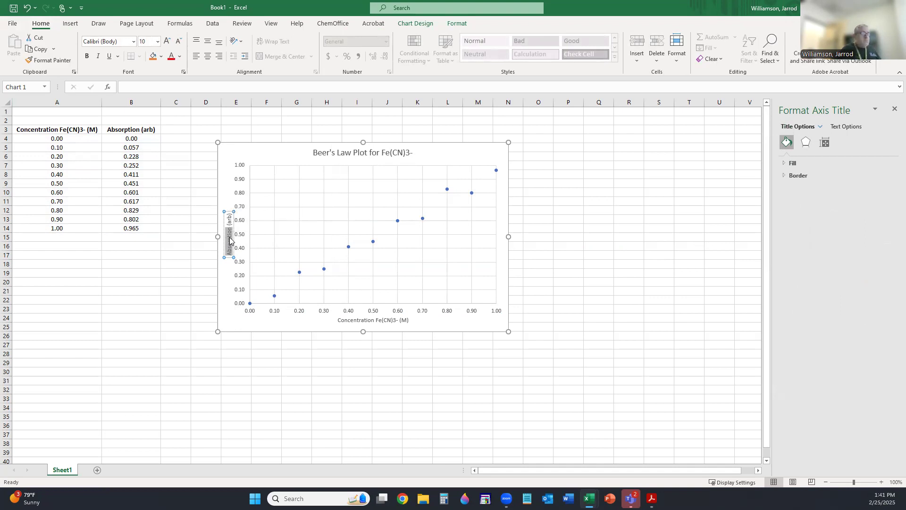
key(shift+Right)
key(shift+Right)
key(shift+Right)
key(shift+Right)
key(shift+Right)
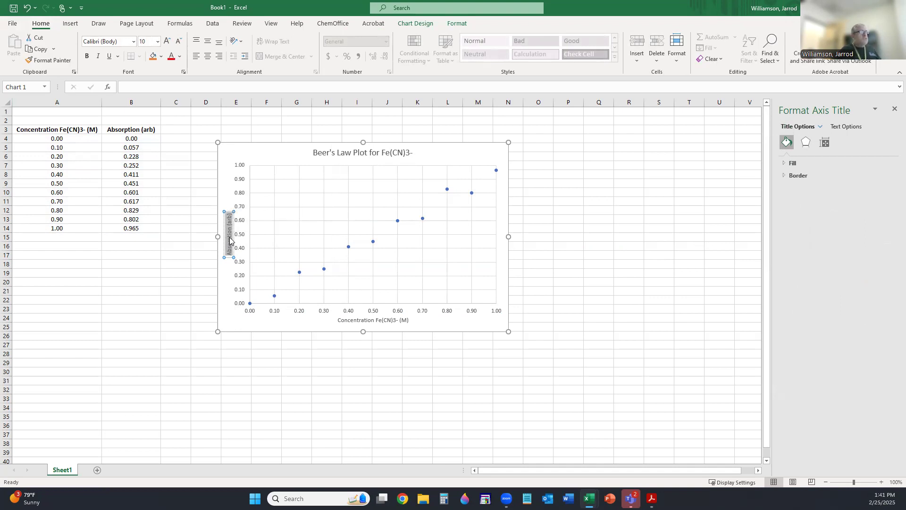
click(158, 41)
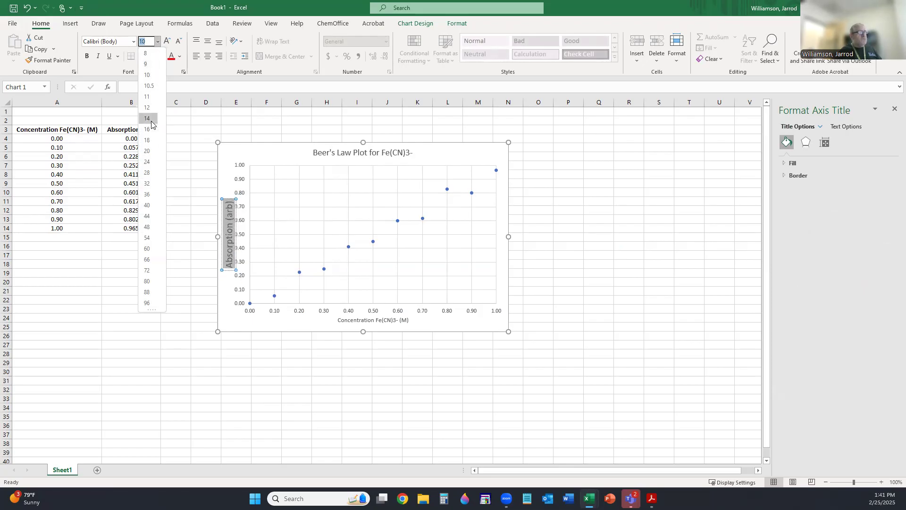
click(150, 119)
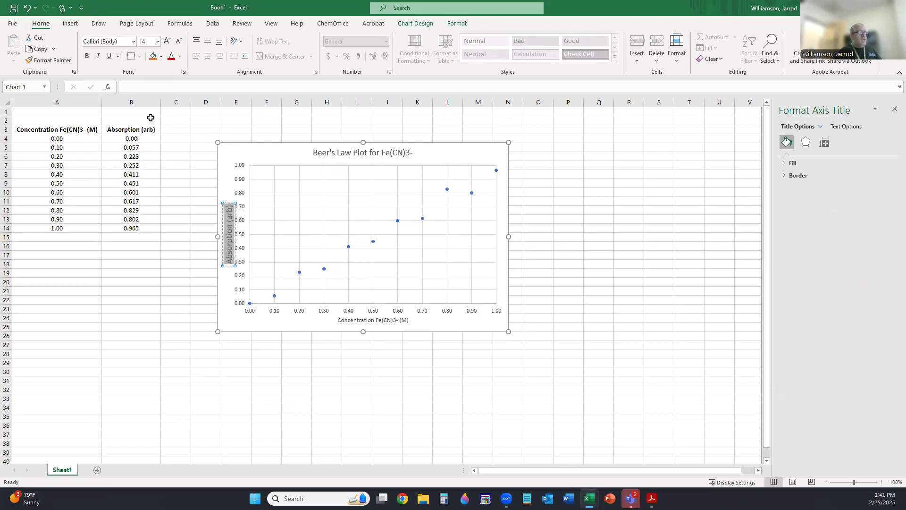
- Set the horizontal axis title 'Concentration Fe(CN)3- (M)' to 14 point
click(385, 321)
key(Down)
key(Down)
click(383, 321)
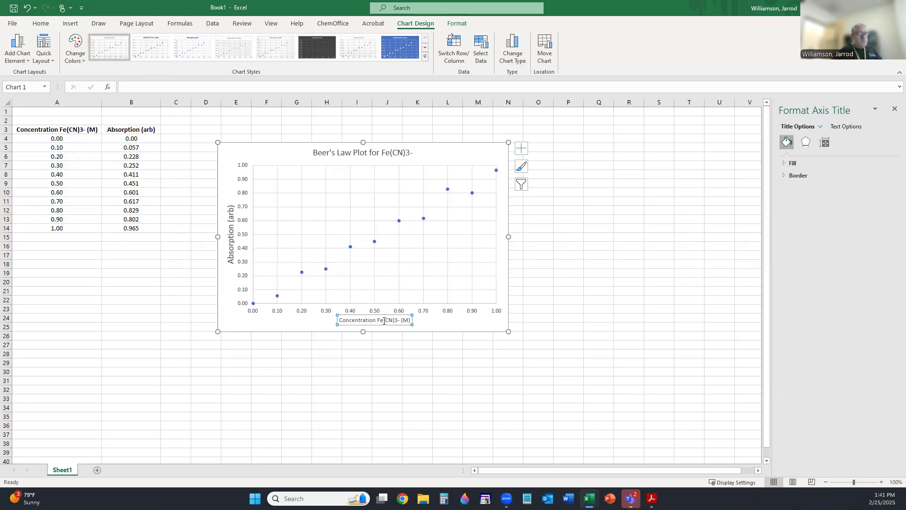
click(341, 319)
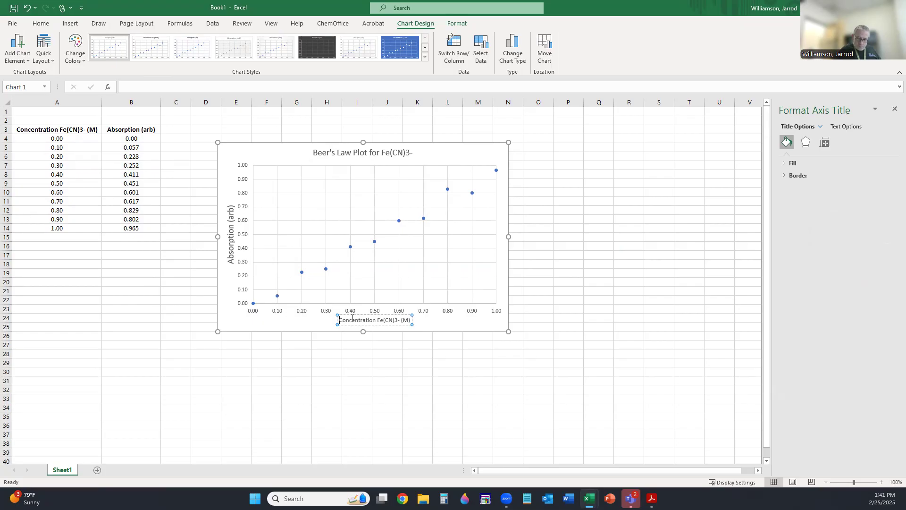
key(shift+Right)
key(shift+Right)
key(shift+Right)
key(shift+Right)
key(shift+Right)
key(shift+Right)
key(shift+Right)
key(shift+Right)
key(shift+Right)
key(shift+Right)
key(shift+Right)
key(shift+Right)
key(shift+Right)
key(shift+Right)
key(shift+Right)
key(shift+Right)
key(shift+Right)
key(shift+Right)
key(shift+Right)
key(shift+Right)
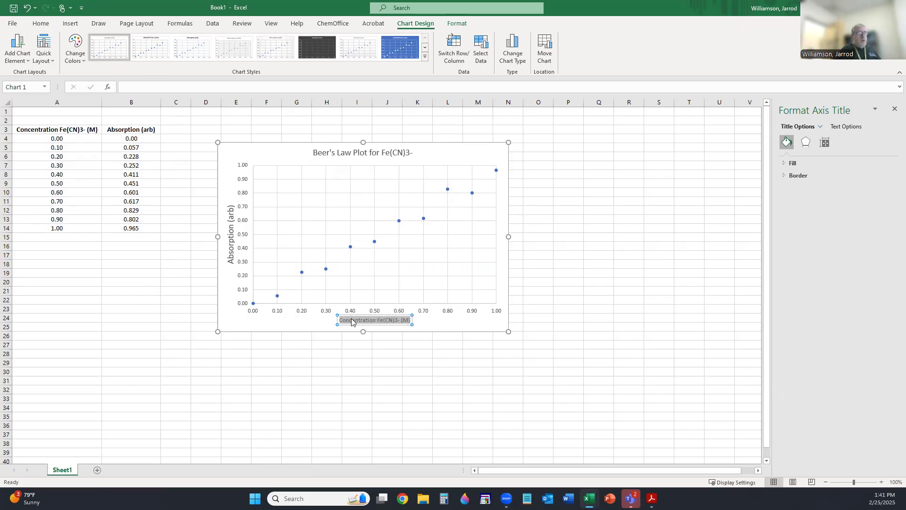
click(41, 24)
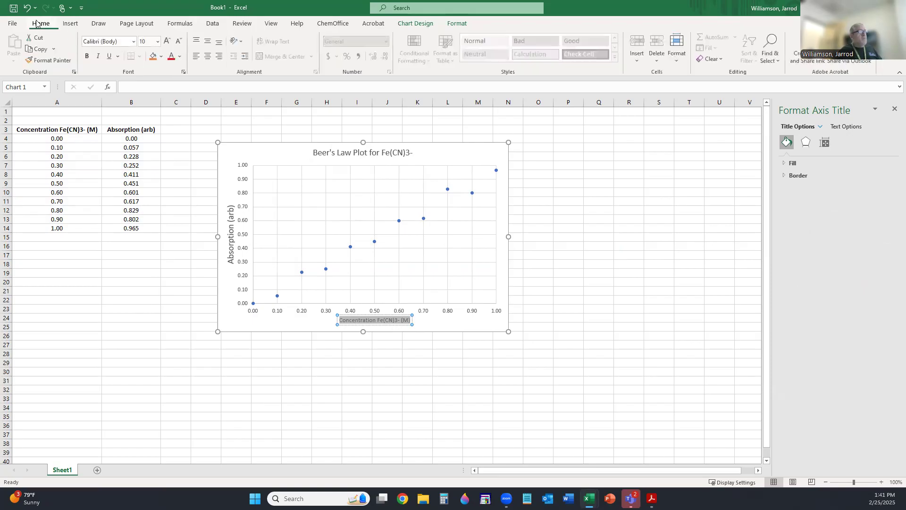
click(150, 42)
text(14)
key(Return)
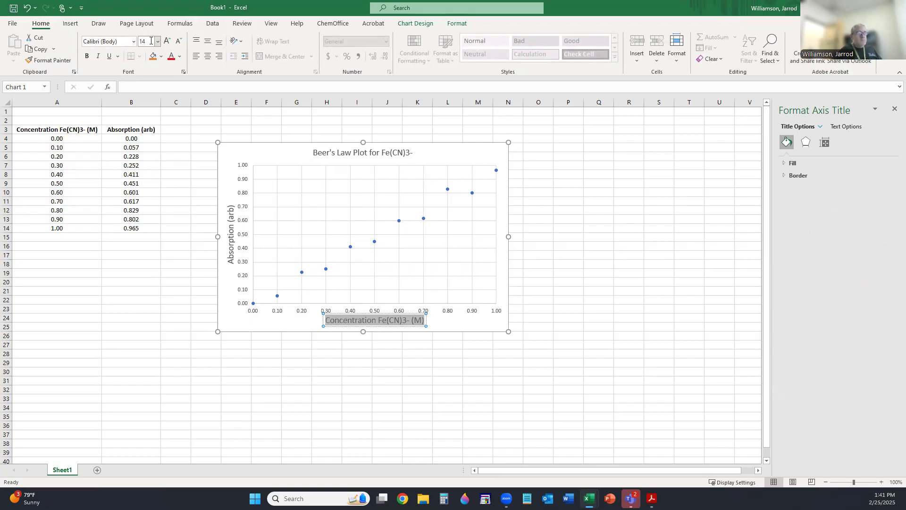
click(359, 154)
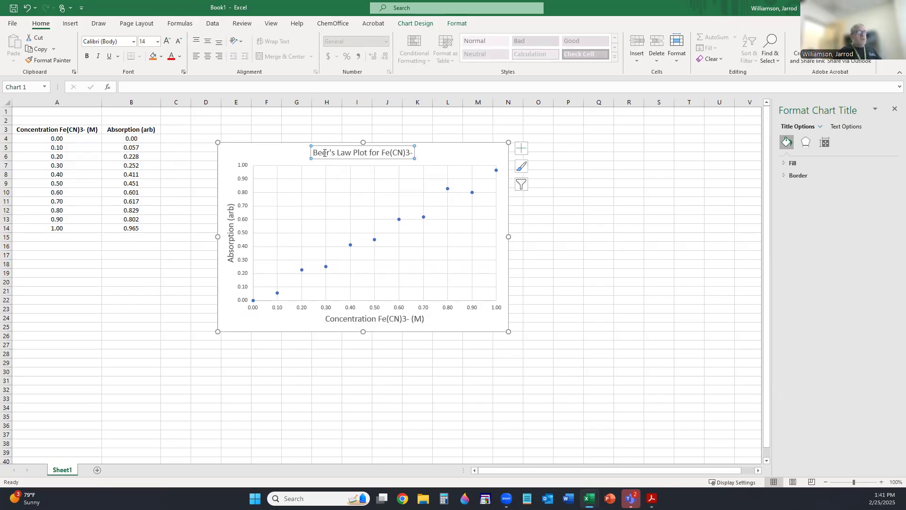
- Make the chart title text 16 point
drag(315, 152, 416, 148)
click(151, 41)
text(16)
key(Return)
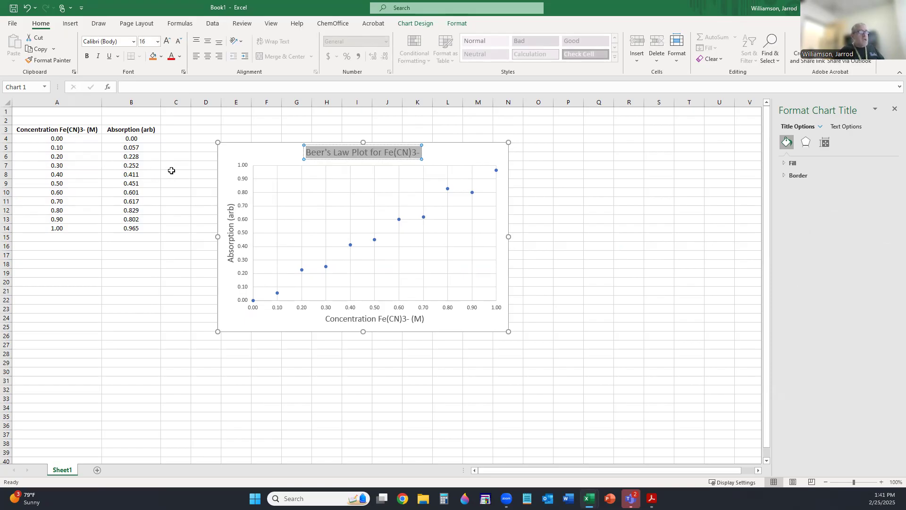
- Set the vertical and horizontal axis number labels to 12 point
click(244, 181)
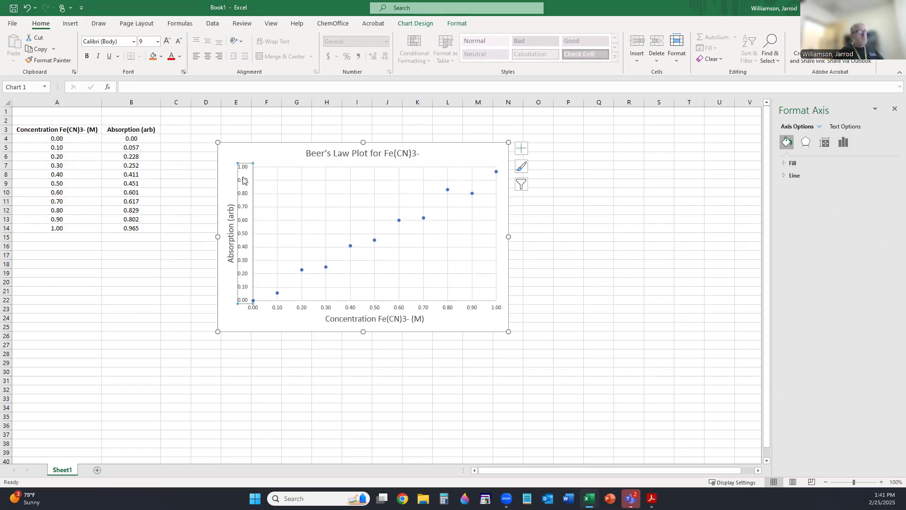
click(41, 23)
click(158, 41)
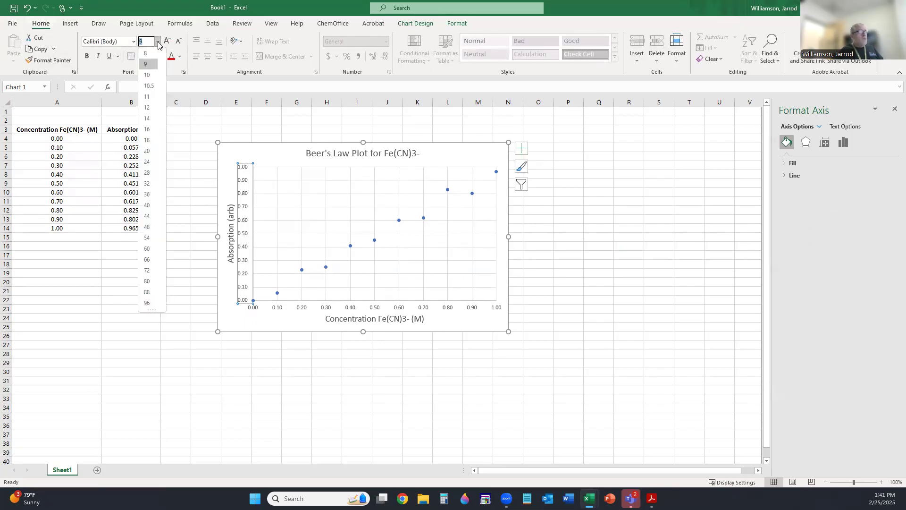
click(151, 109)
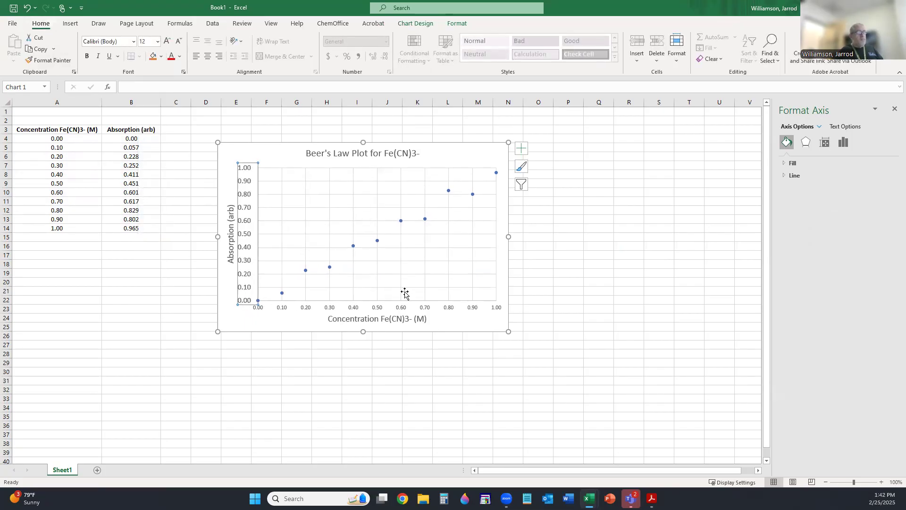
click(474, 312)
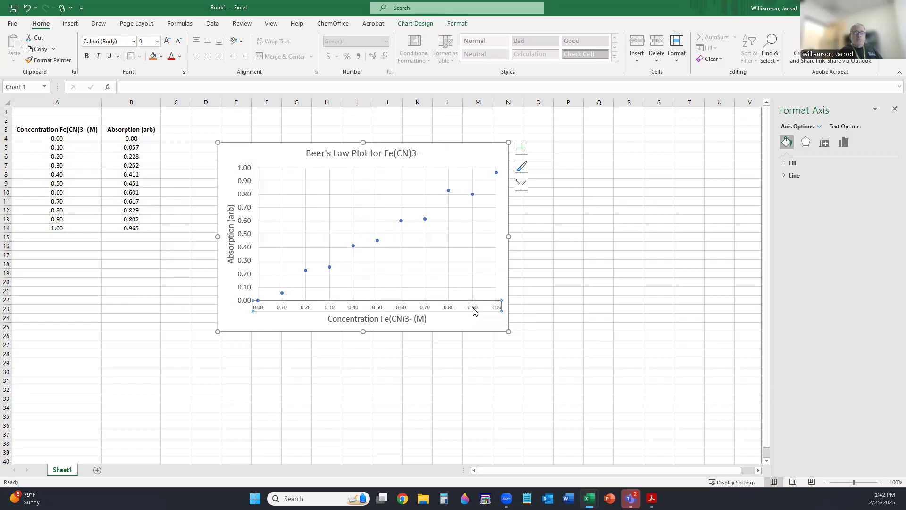
click(157, 42)
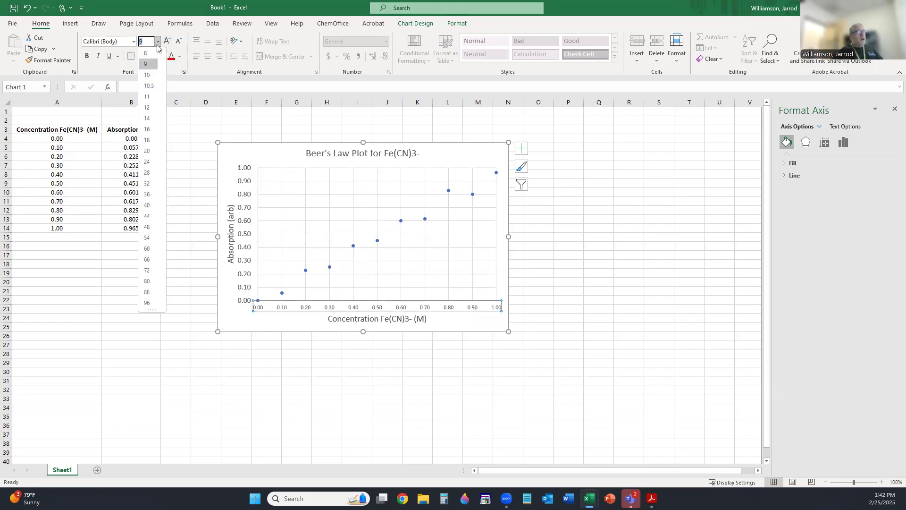
click(151, 110)
click(636, 283)
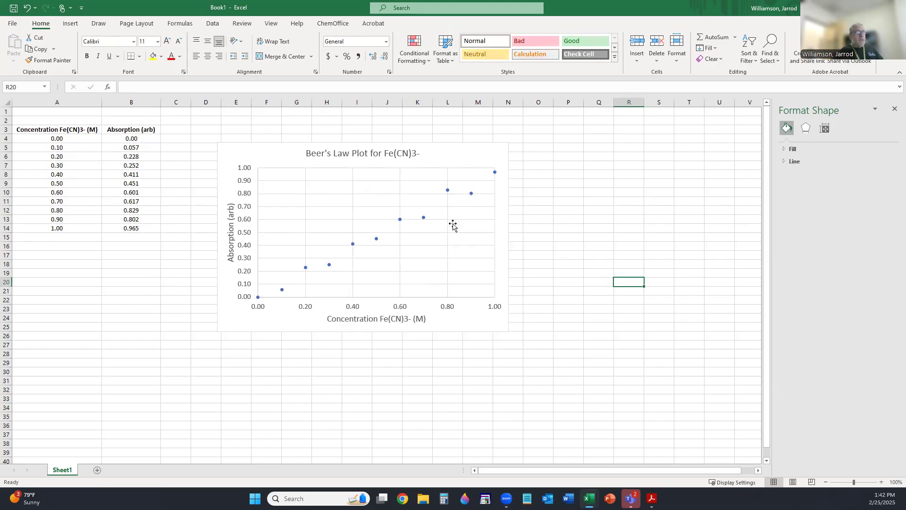
- Add a linear trendline to the data series and display its equation on the chart
click(425, 222)
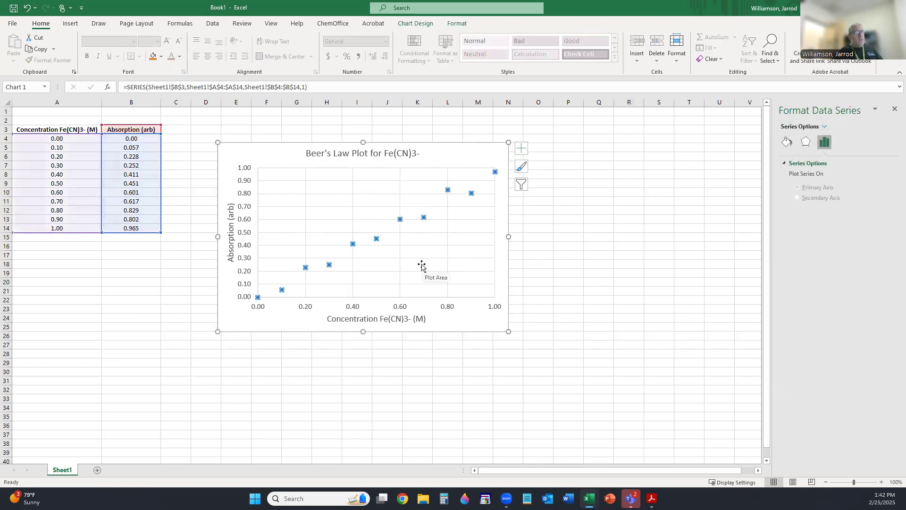
right_click(422, 215)
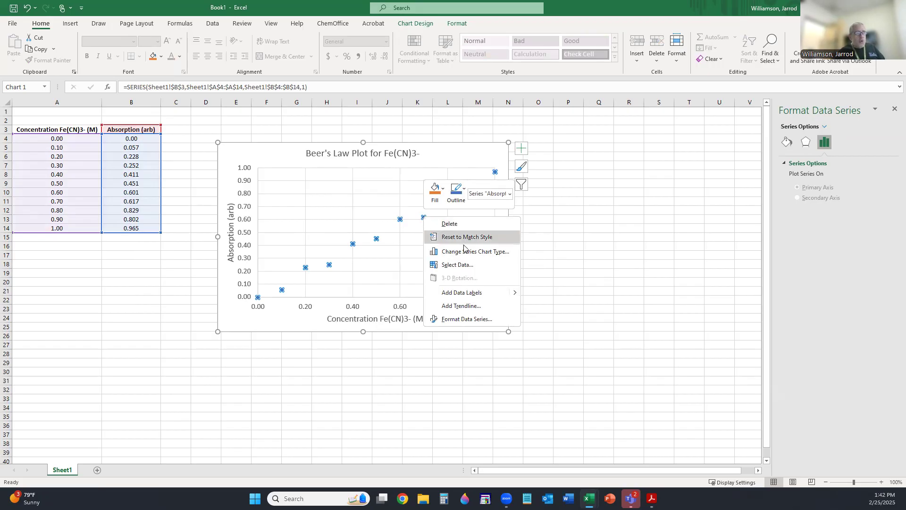
click(464, 306)
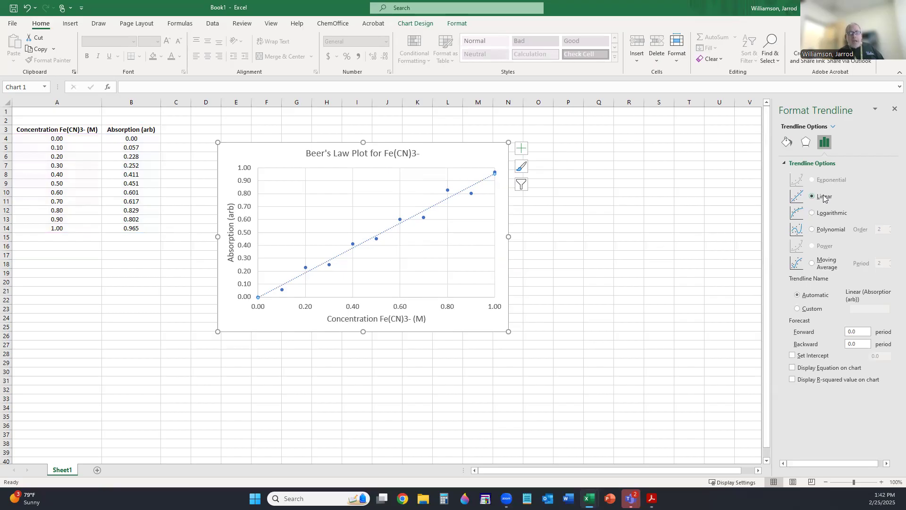
click(794, 368)
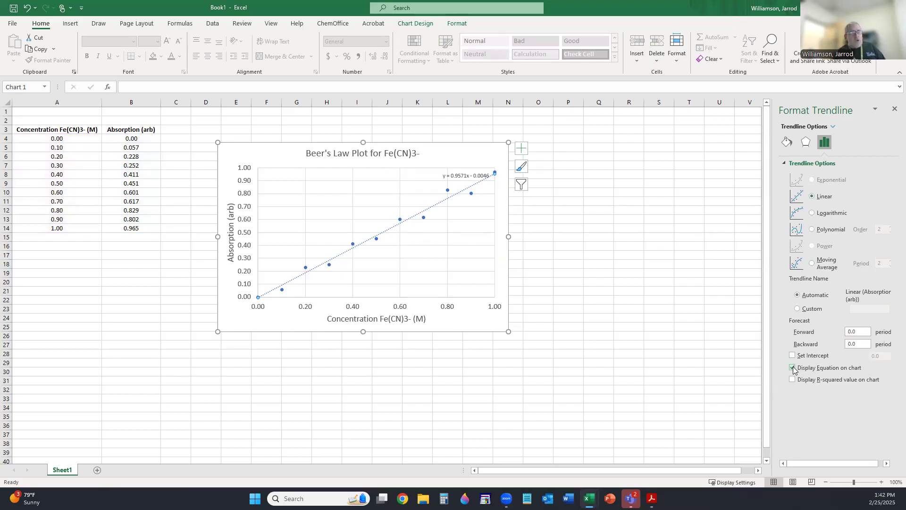
- Move the equation label y = 0.9571x - 0.0046 below the trendline
click(461, 175)
drag(460, 175, 428, 188)
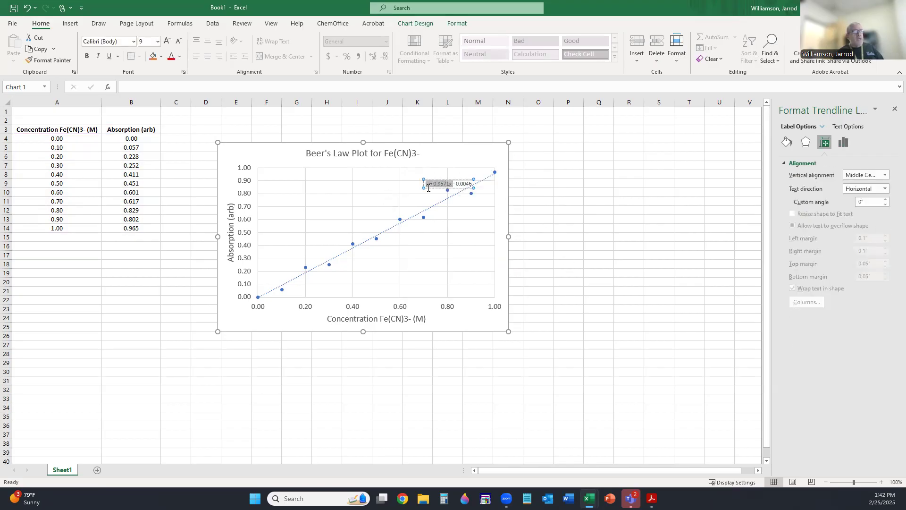
click(361, 198)
click(445, 188)
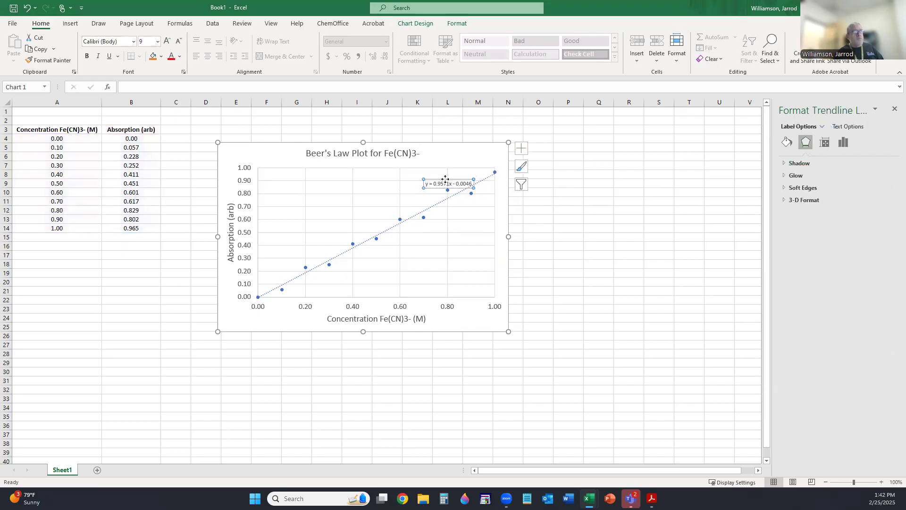
drag(446, 179, 450, 222)
click(604, 227)
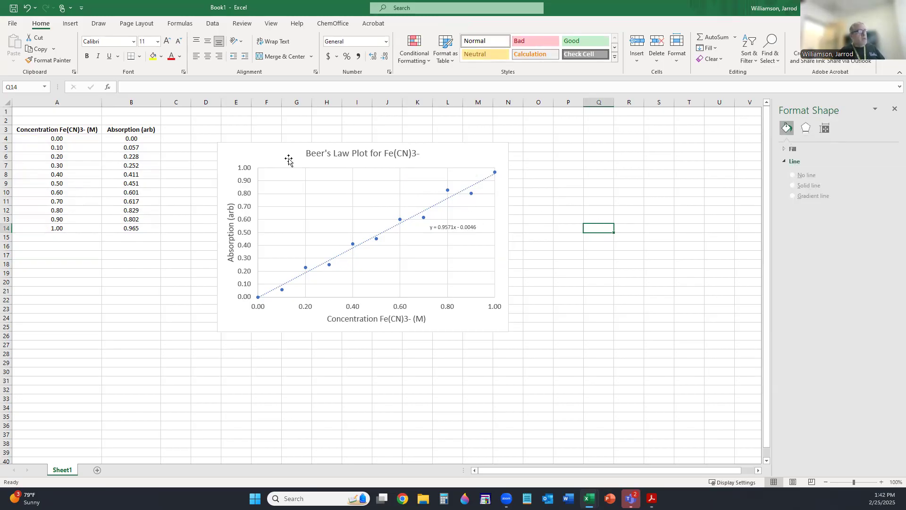
- Copy the finished Beer's Law chart and switch to Microsoft Word
click(224, 150)
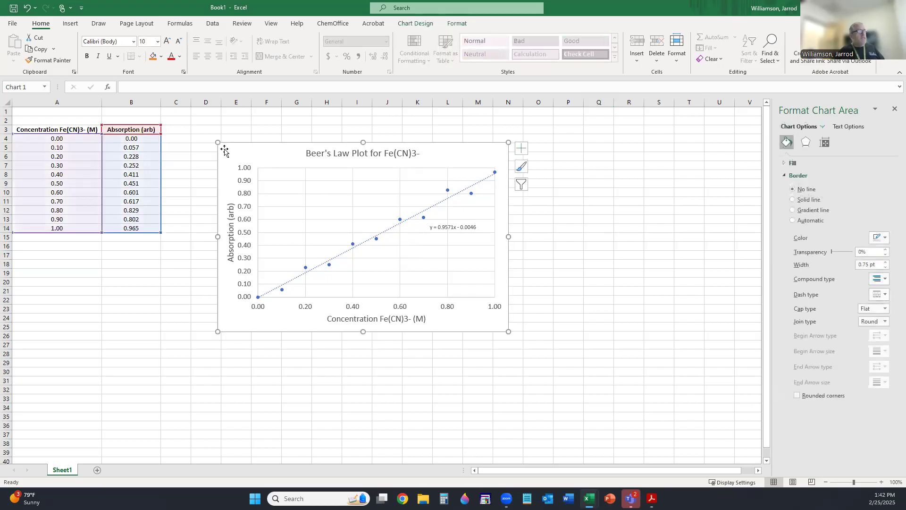
right_click(225, 151)
click(250, 169)
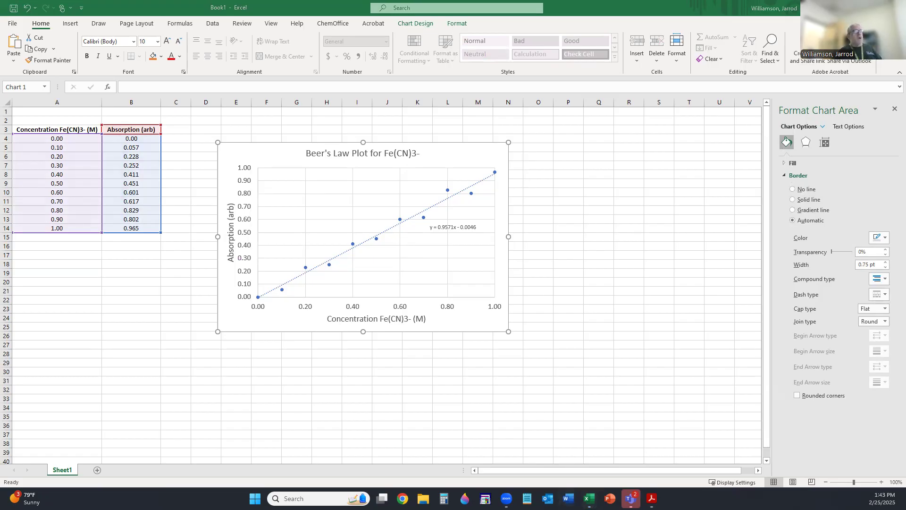
click(569, 498)
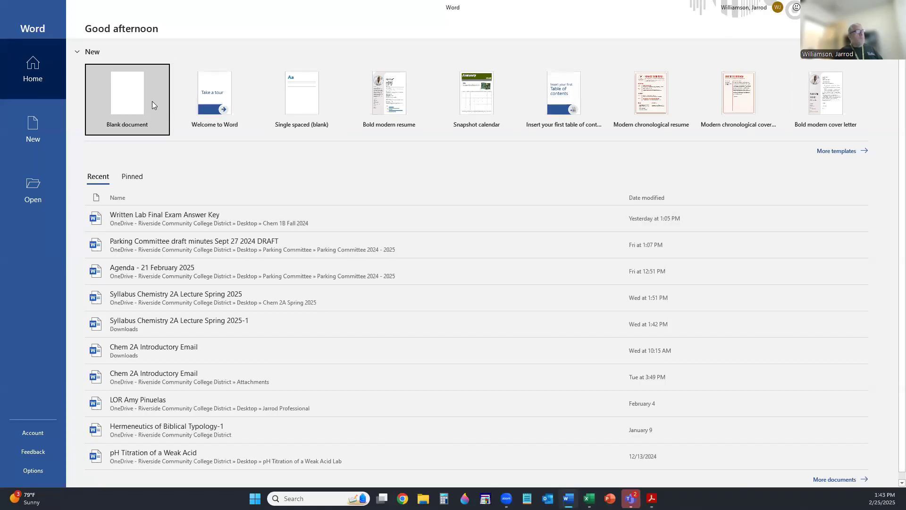
- Create a new blank document and set its page to landscape orientation
click(139, 100)
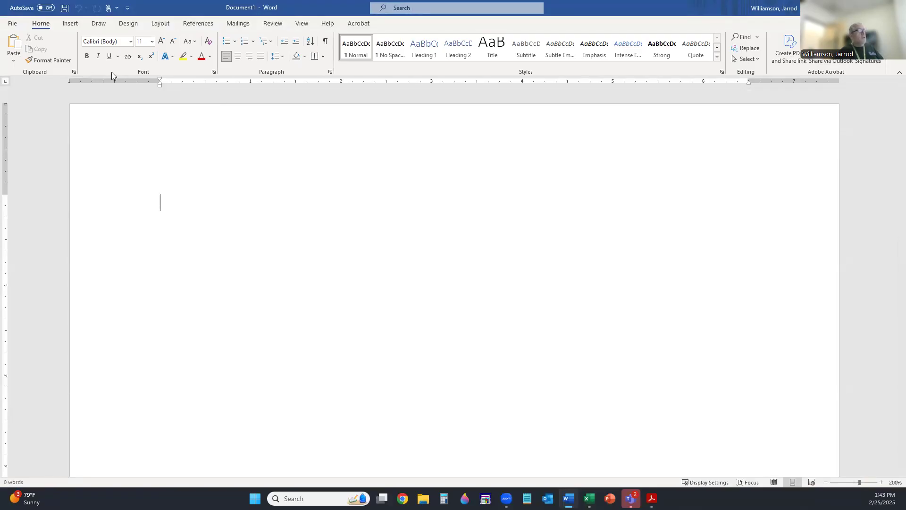
click(160, 24)
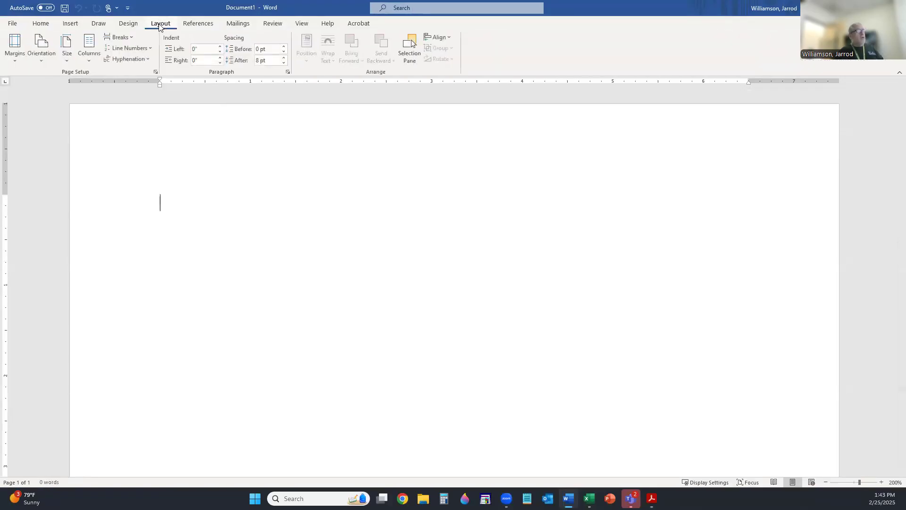
click(39, 44)
click(65, 105)
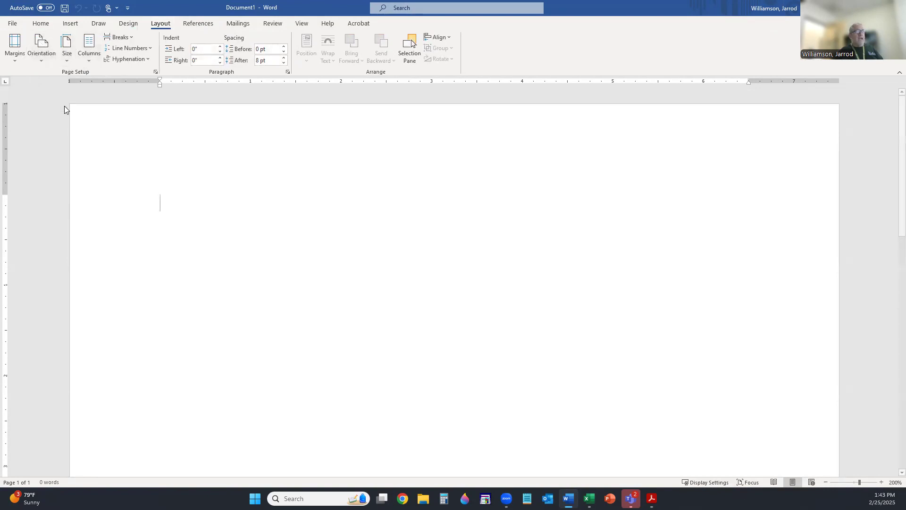
- Zoom the document view to 75%
click(302, 24)
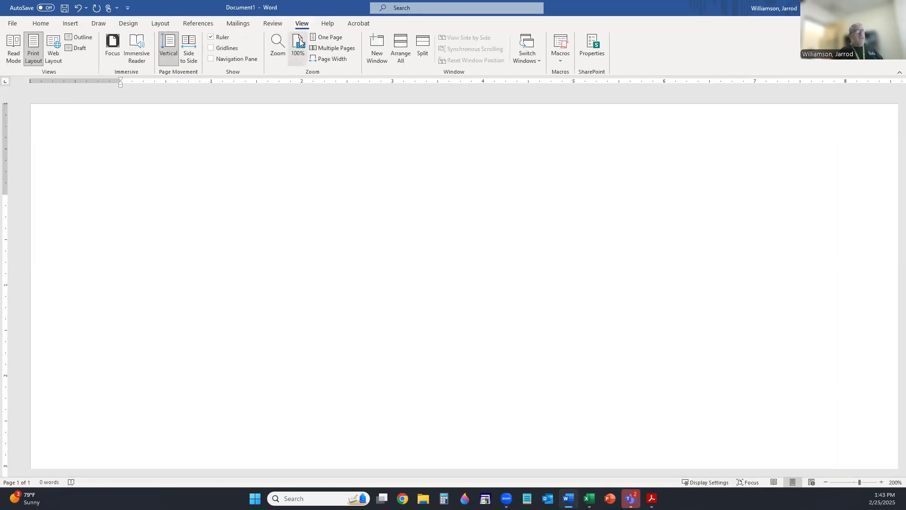
click(278, 46)
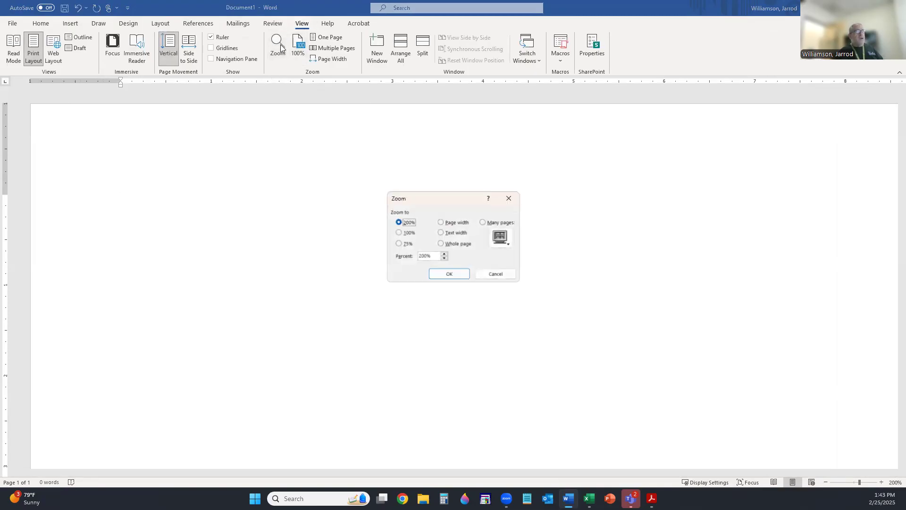
click(399, 244)
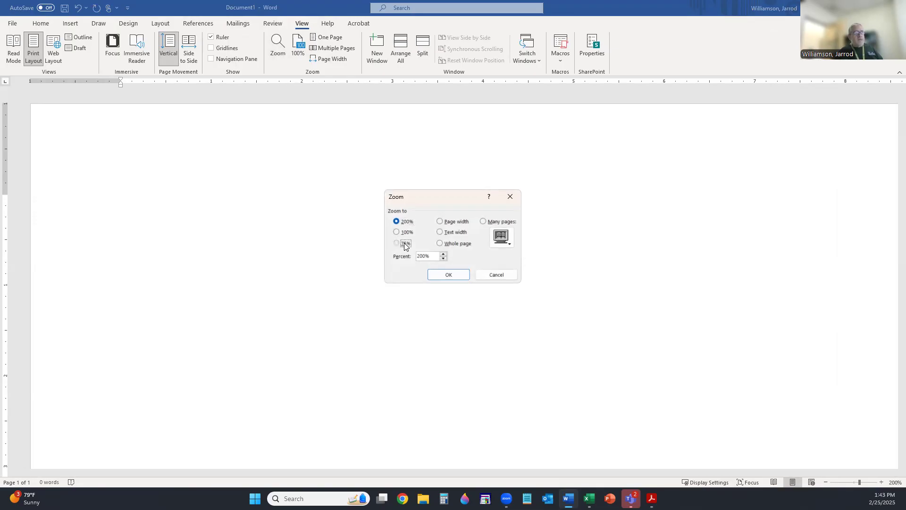
click(442, 275)
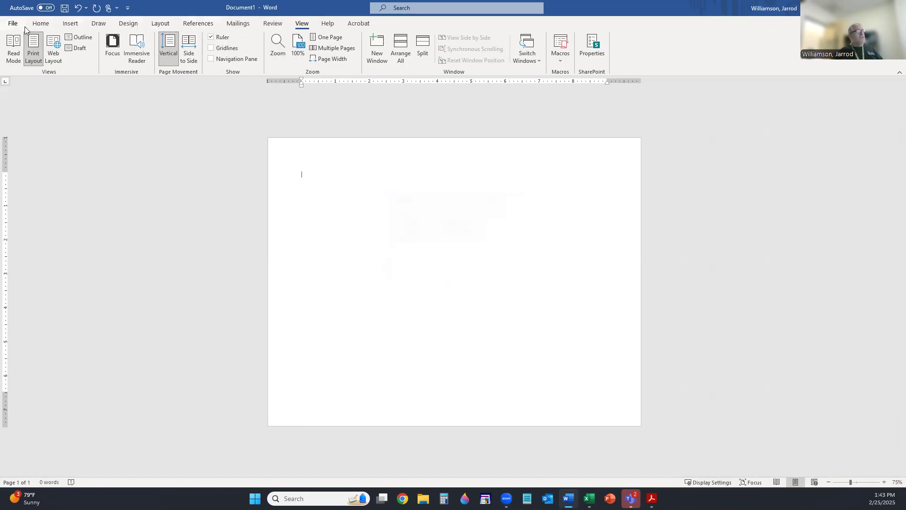
- Apply Narrow 0.5-inch margins and paste the copied chart onto the page
click(41, 25)
click(160, 23)
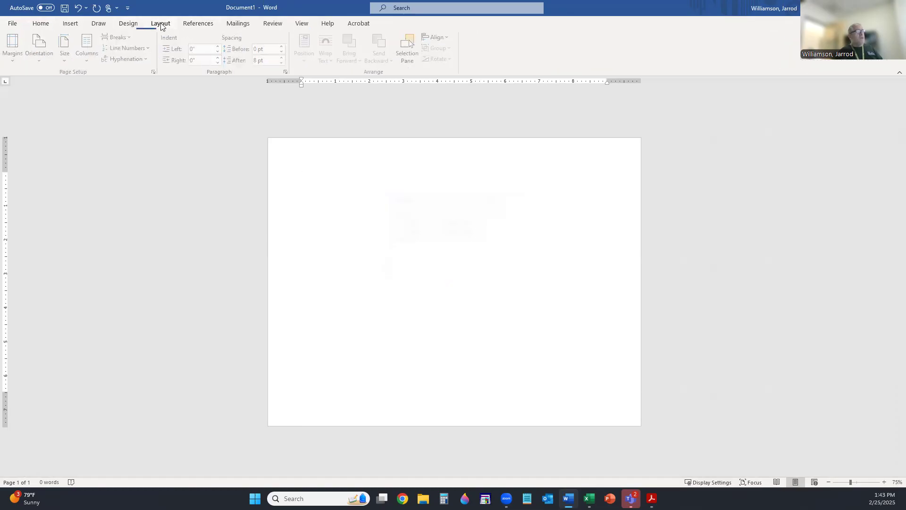
click(14, 46)
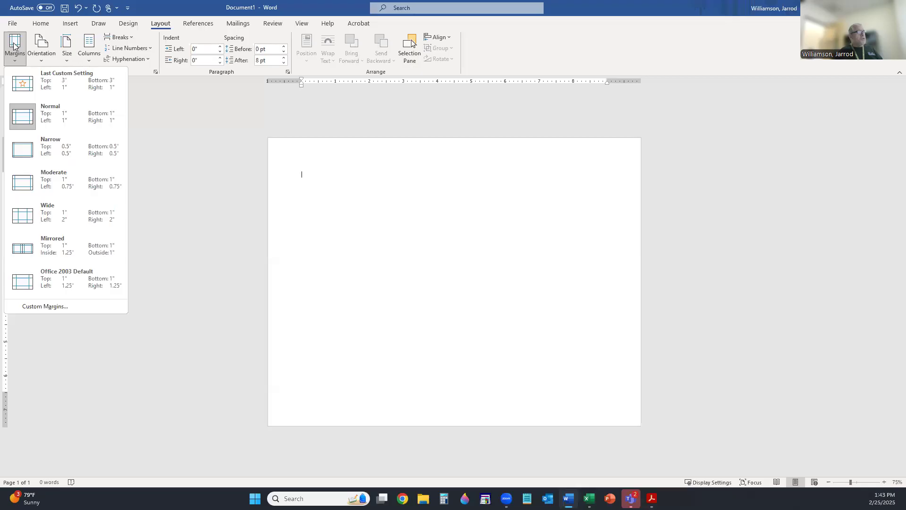
click(55, 148)
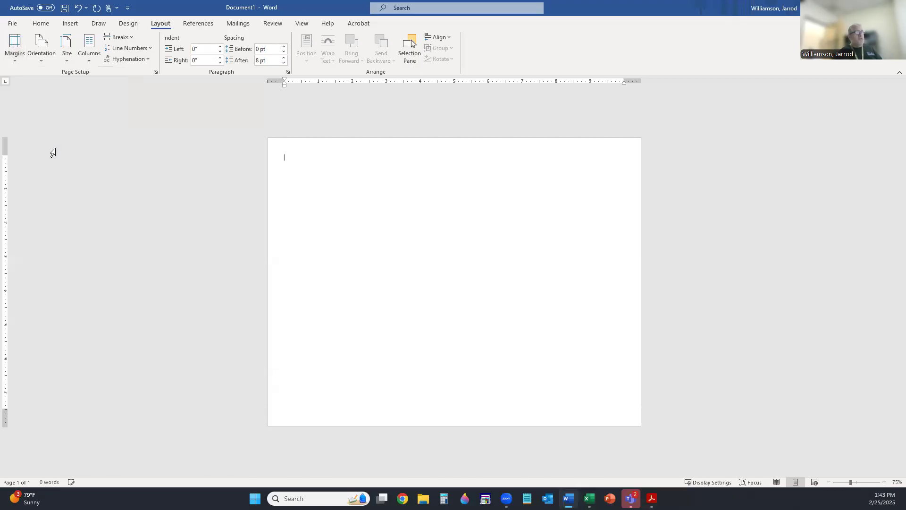
click(46, 26)
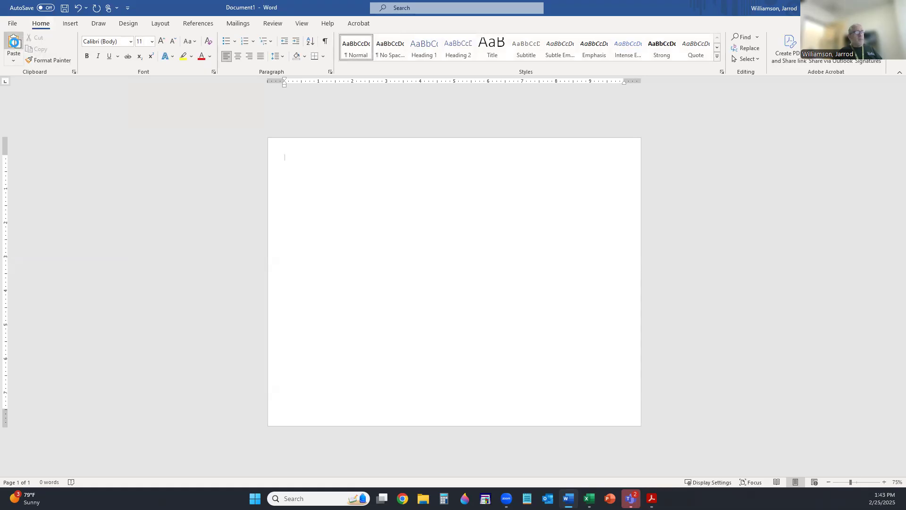
click(15, 45)
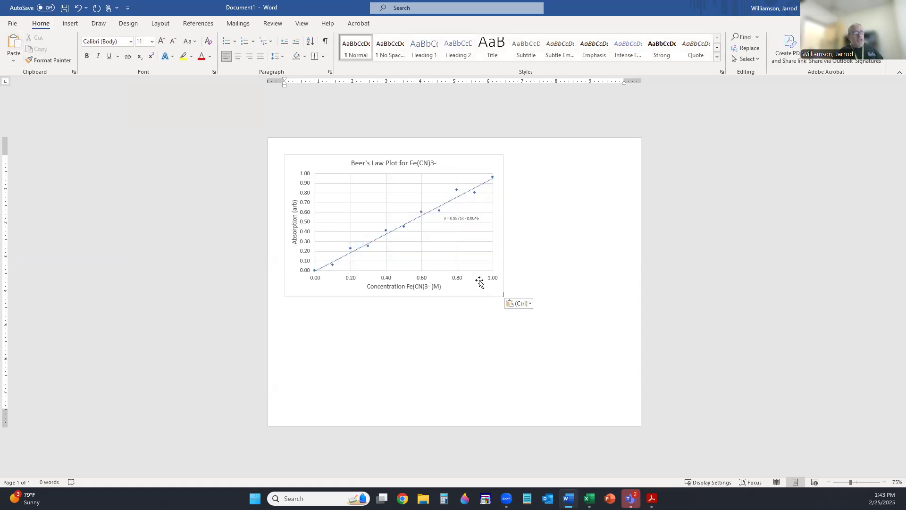
- Enlarge the pasted chart to fill the page width
click(466, 268)
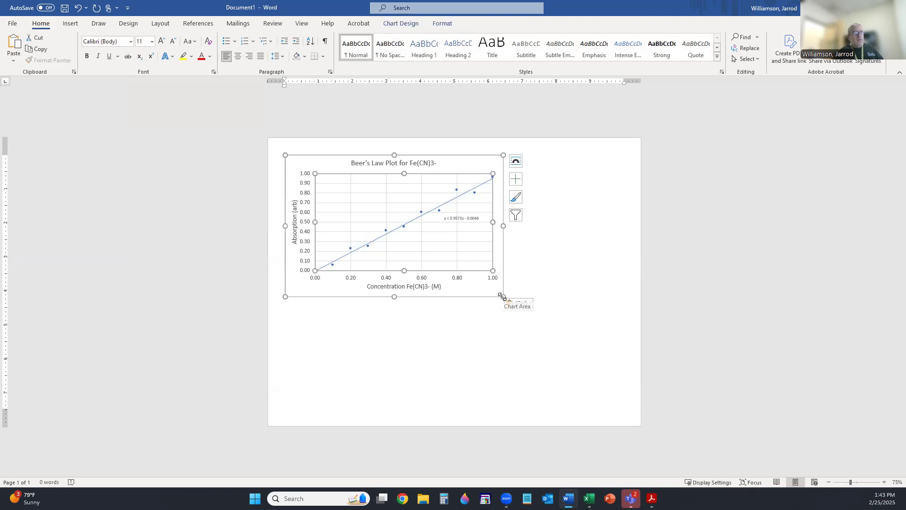
drag(502, 297, 632, 409)
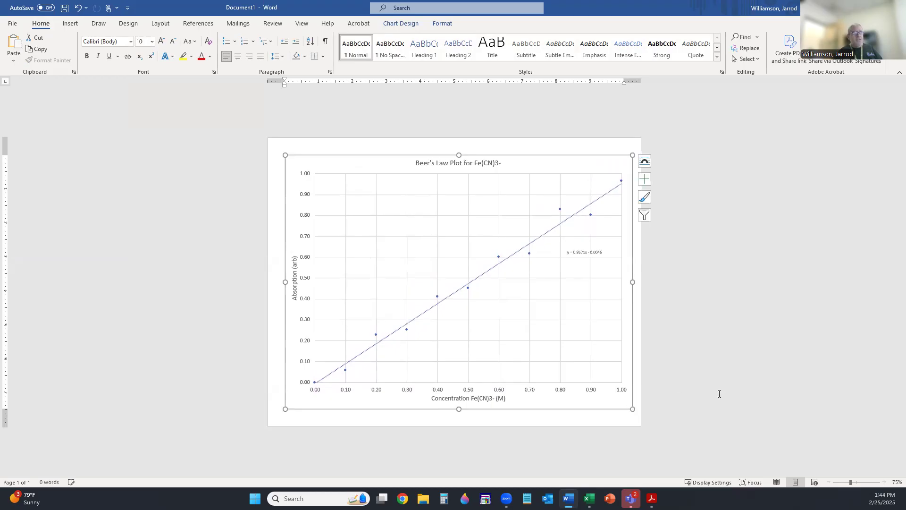
click(735, 354)
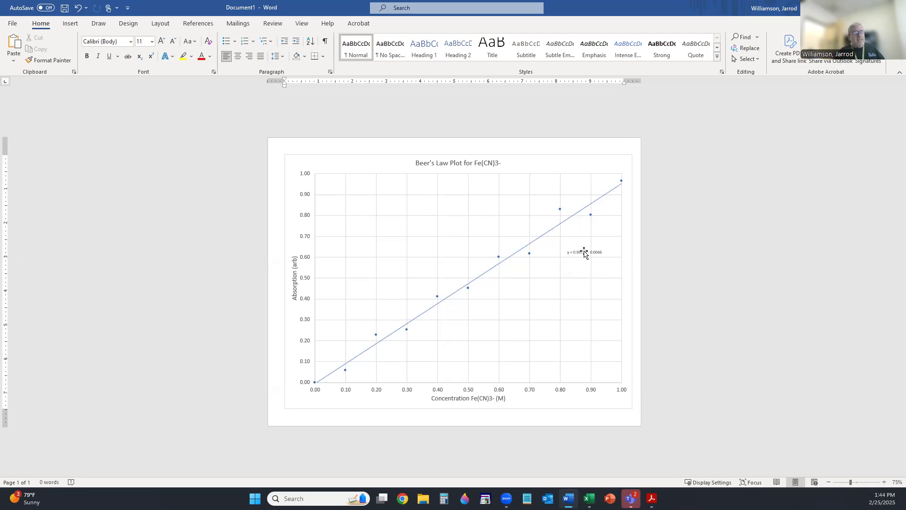
- Set the chart's trendline equation text to 12 pt
click(585, 252)
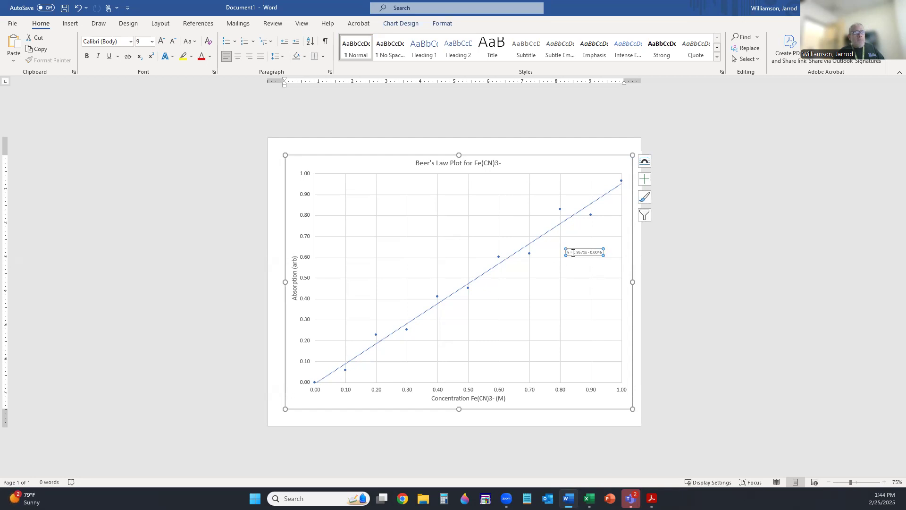
key(Down)
key(Down)
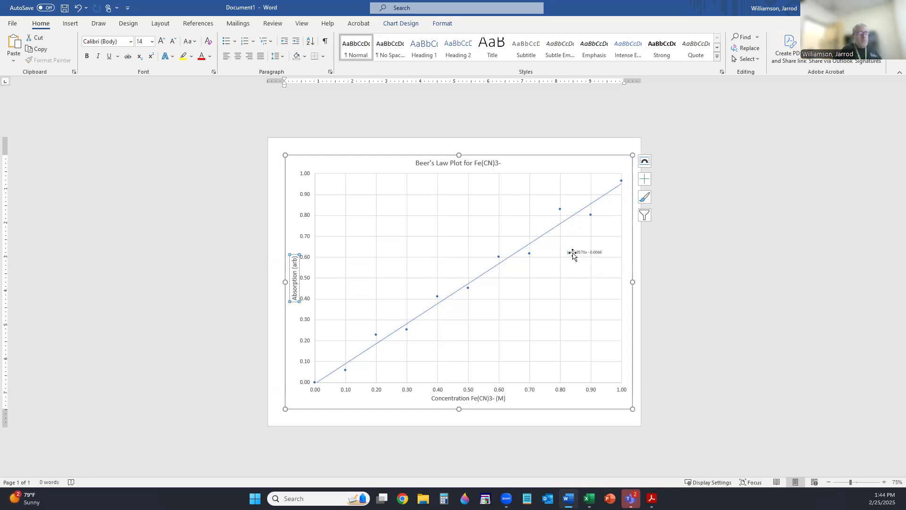
click(581, 252)
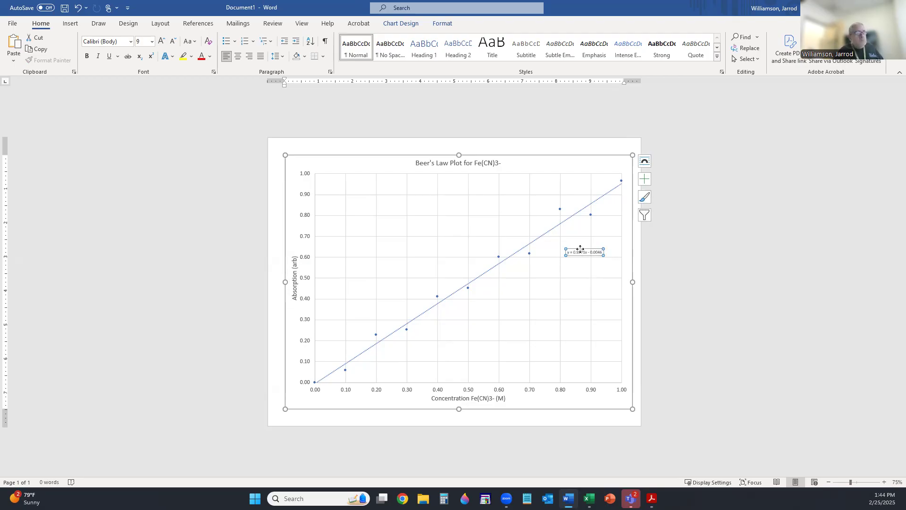
click(152, 42)
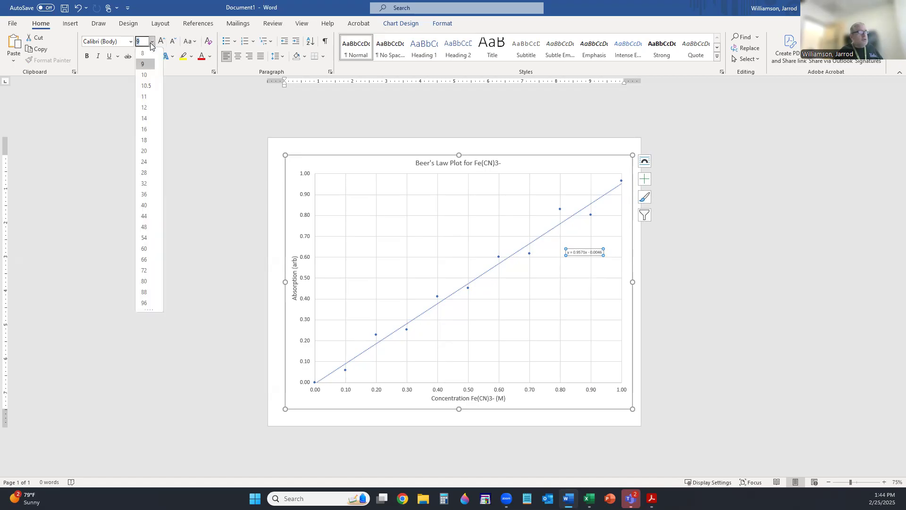
click(148, 108)
click(554, 282)
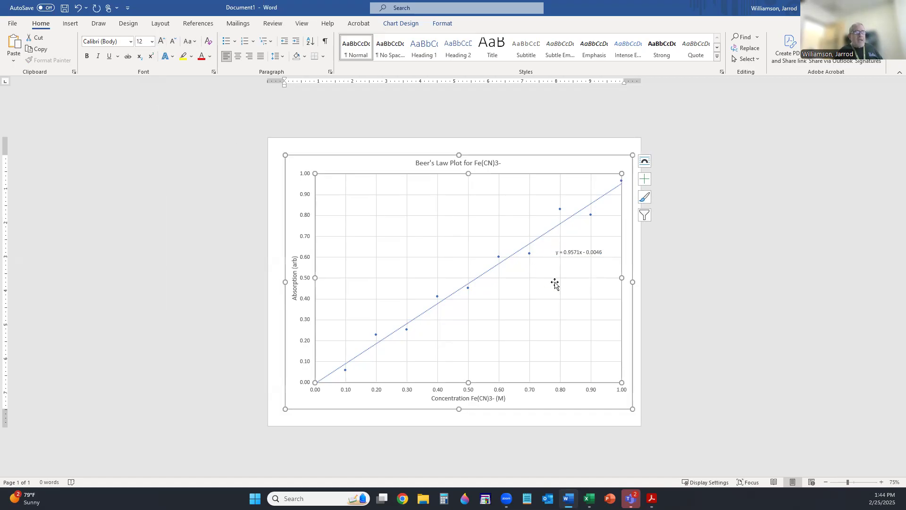
click(729, 267)
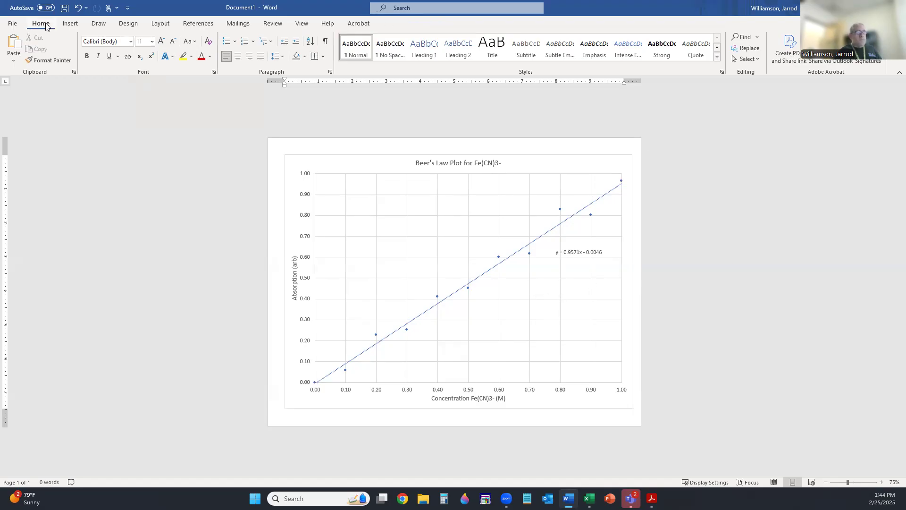
click(70, 24)
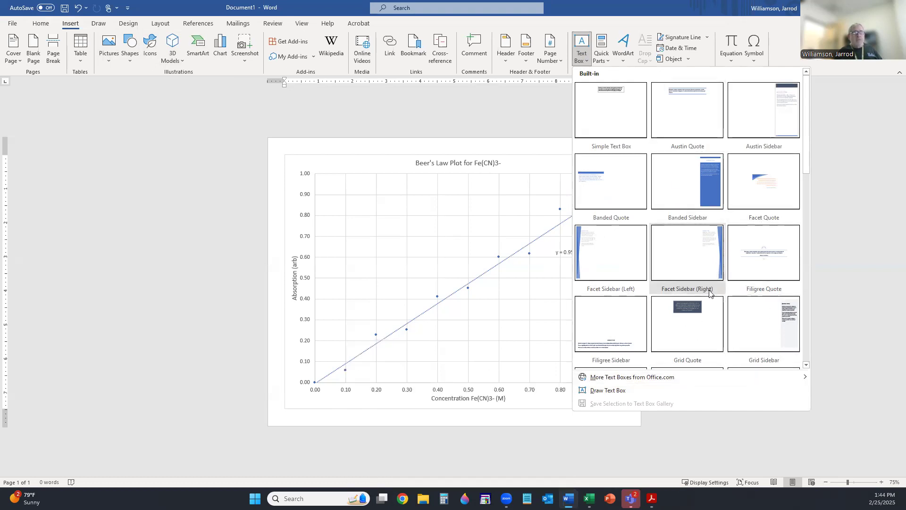
scroll(710, 293, down, 3)
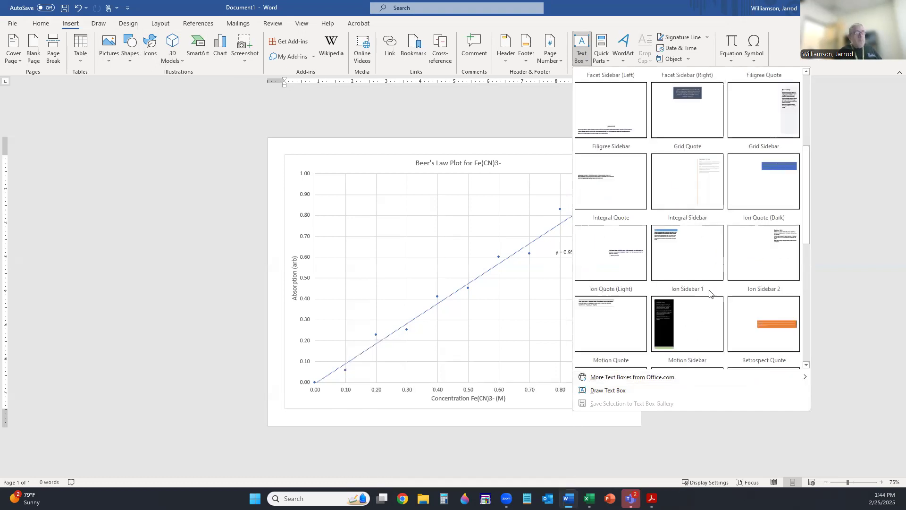
key(Escape)
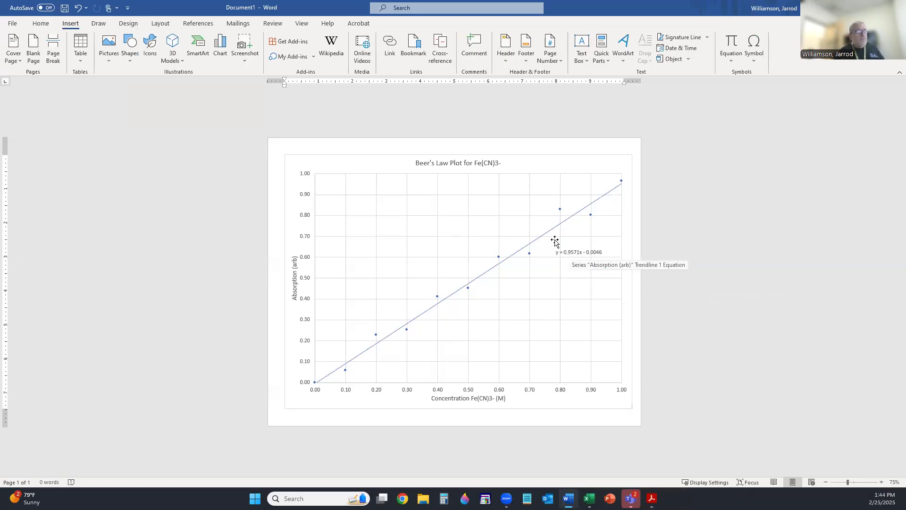
- Zoom the Word page to 100% to inspect the full-width chart and equation
click(302, 24)
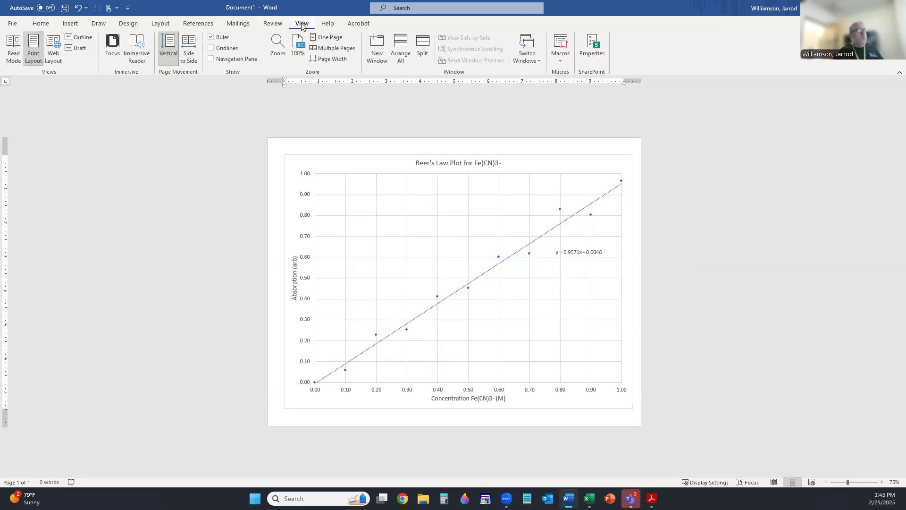
click(299, 45)
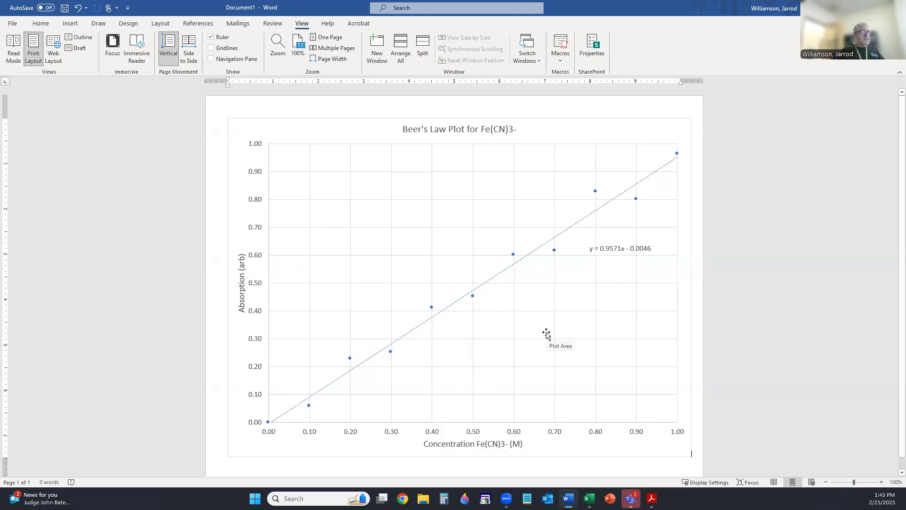
key(alt+Tab)
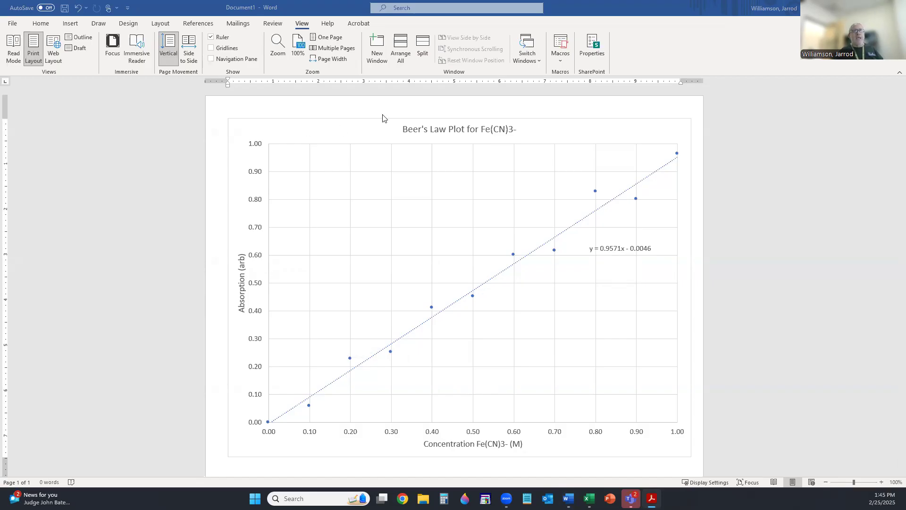
click(640, 56)
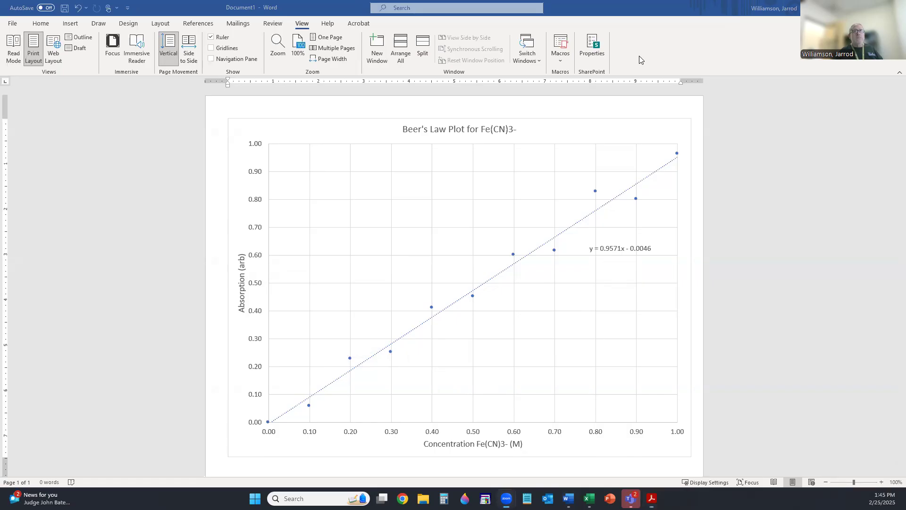